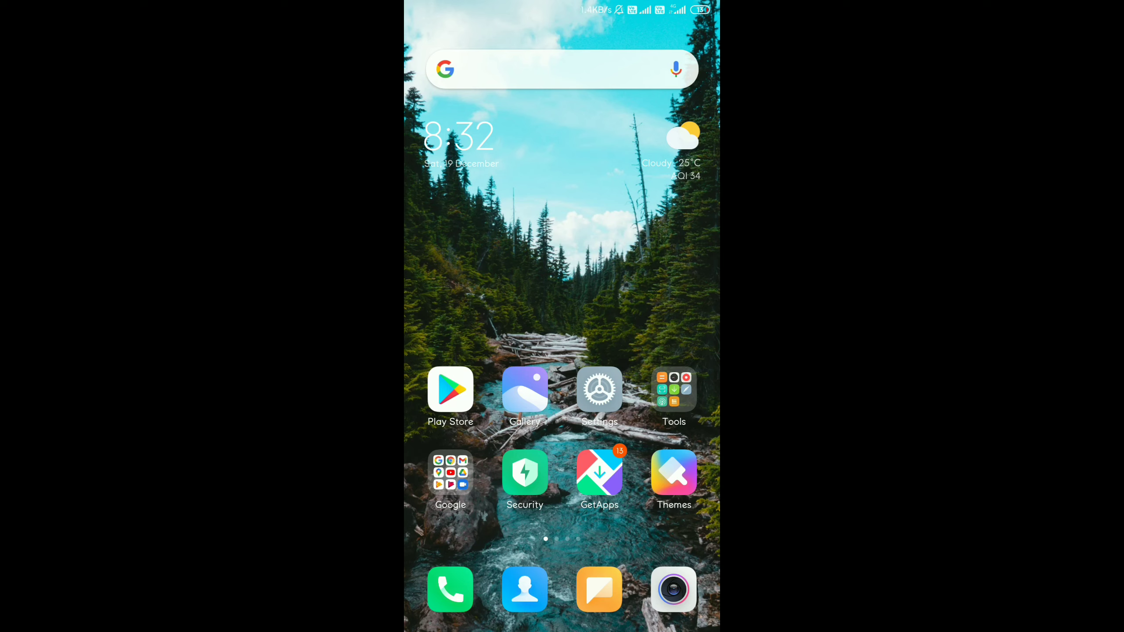
Step: Search Mi File Manager's folders for 'all prese' to locate All Presets in Zip File.zip
{"action": "left_click_drag", "start_coordinate": [650, 290], "coordinate": [474, 290]}
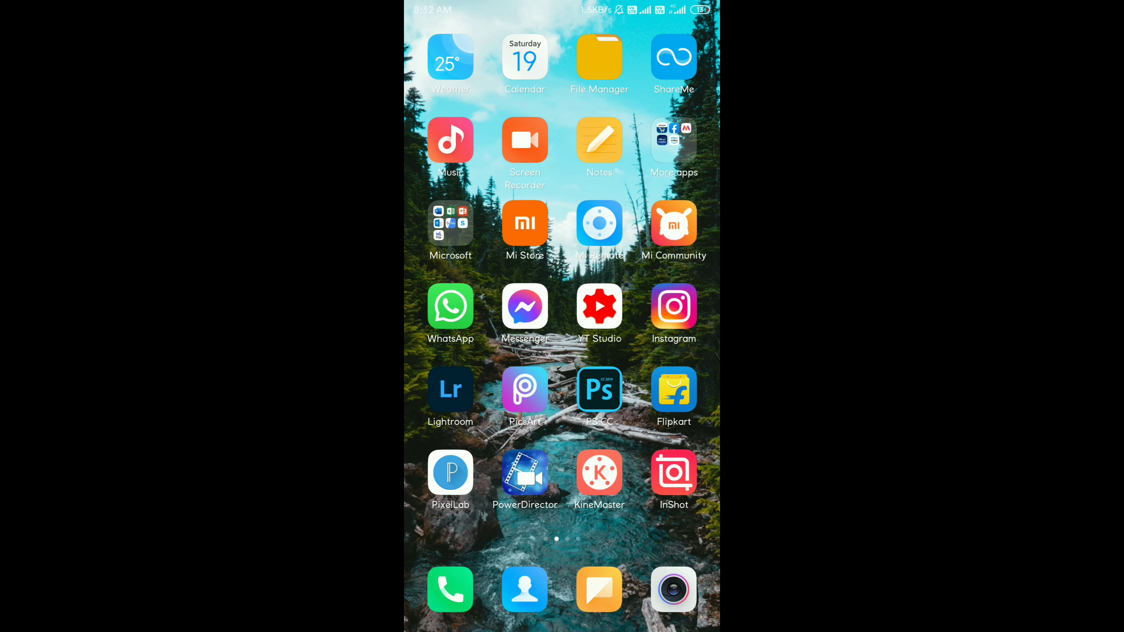
{"action": "left_click", "coordinate": [600, 57]}
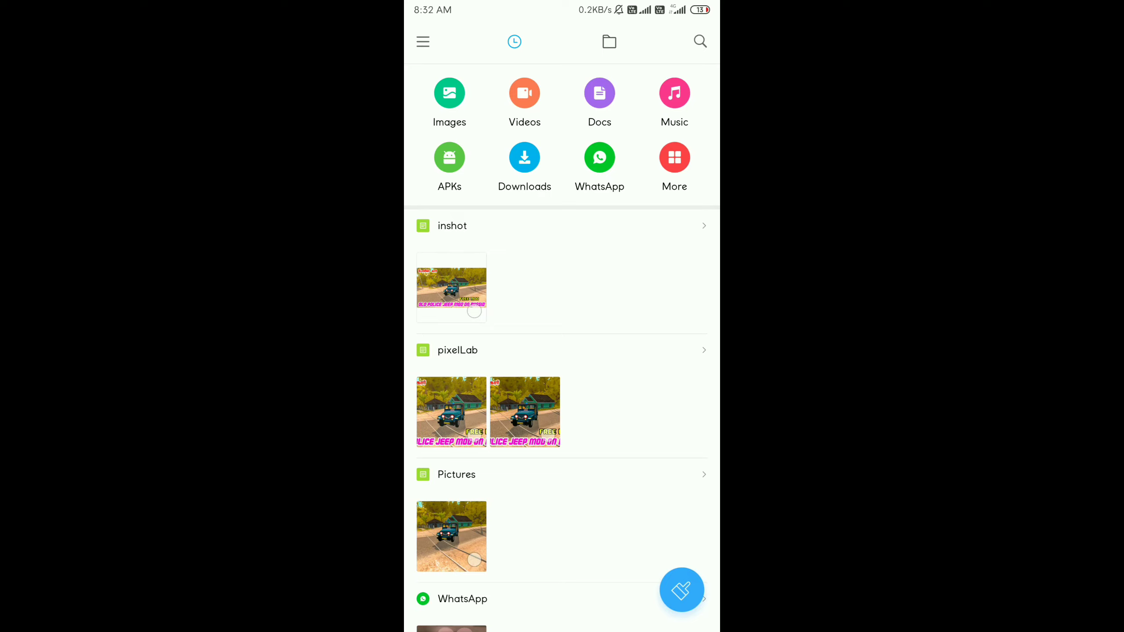
{"action": "left_click", "coordinate": [609, 41]}
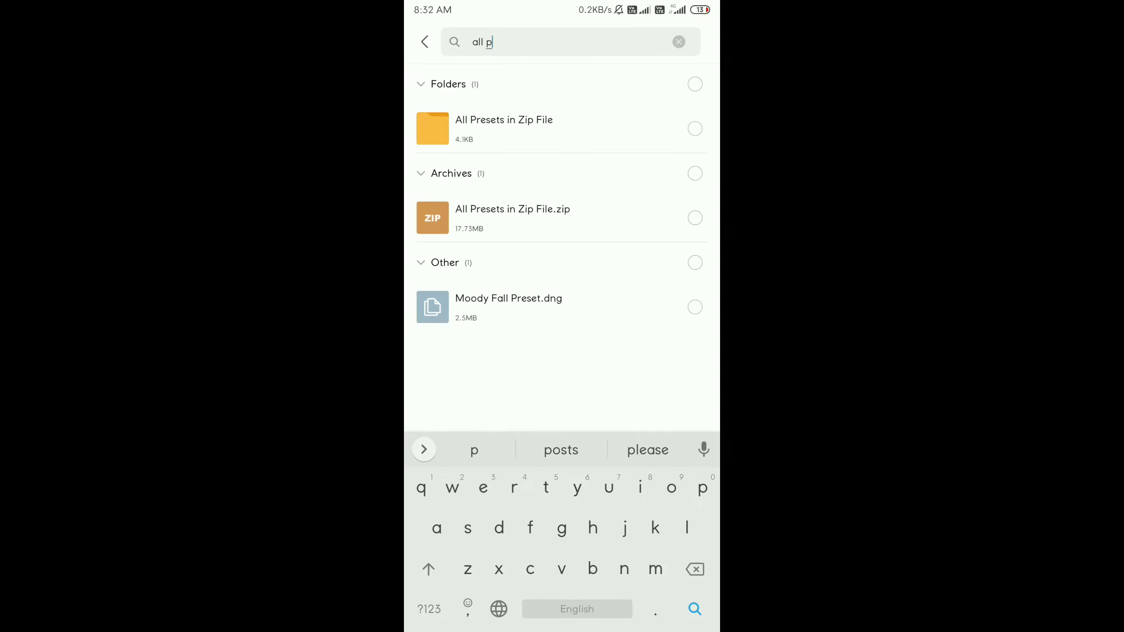
{"action": "type", "text": "rese"}
{"action": "key", "text": "Return"}
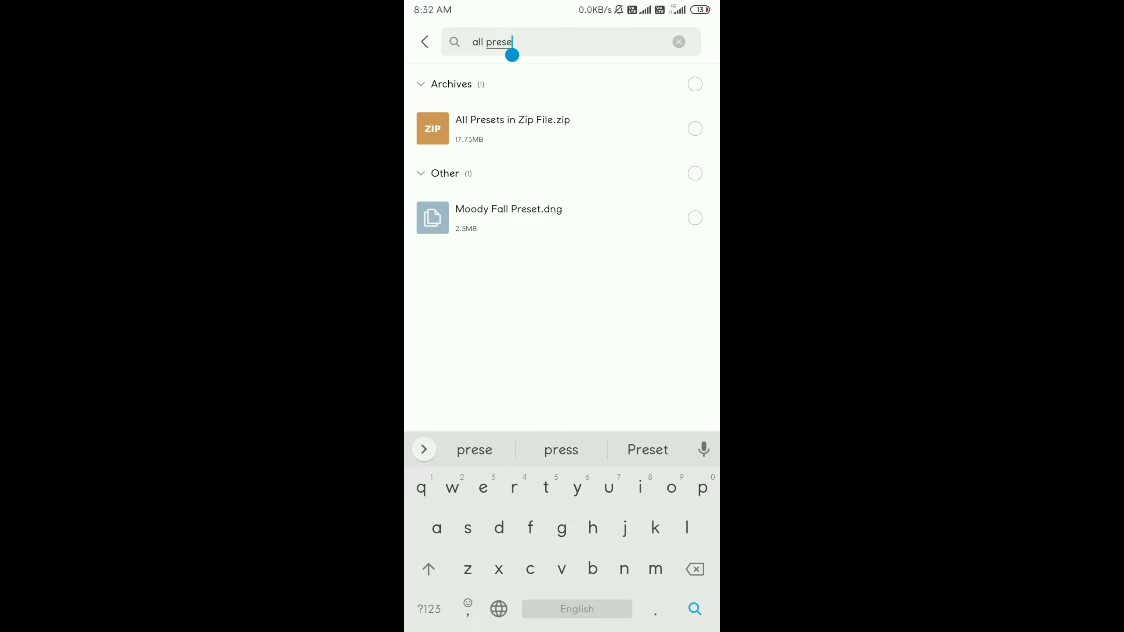
{"action": "left_click_drag", "start_coordinate": [586, 106], "coordinate": [518, 107]}
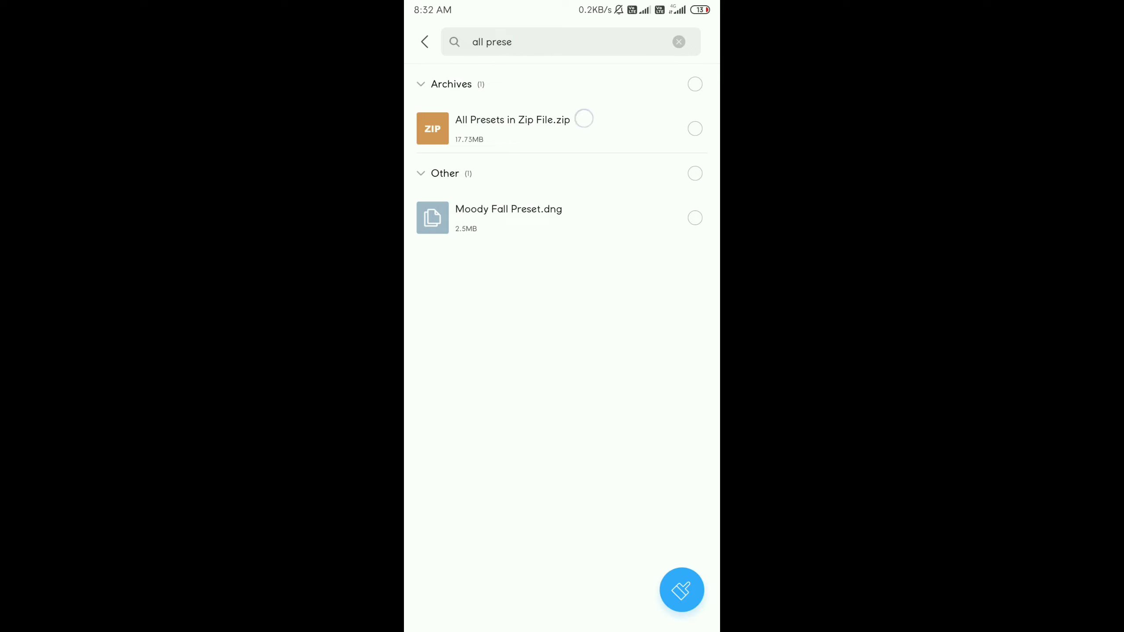
Step: Extract All Presets in Zip File.zip into the Download folder
{"action": "left_click", "coordinate": [512, 129]}
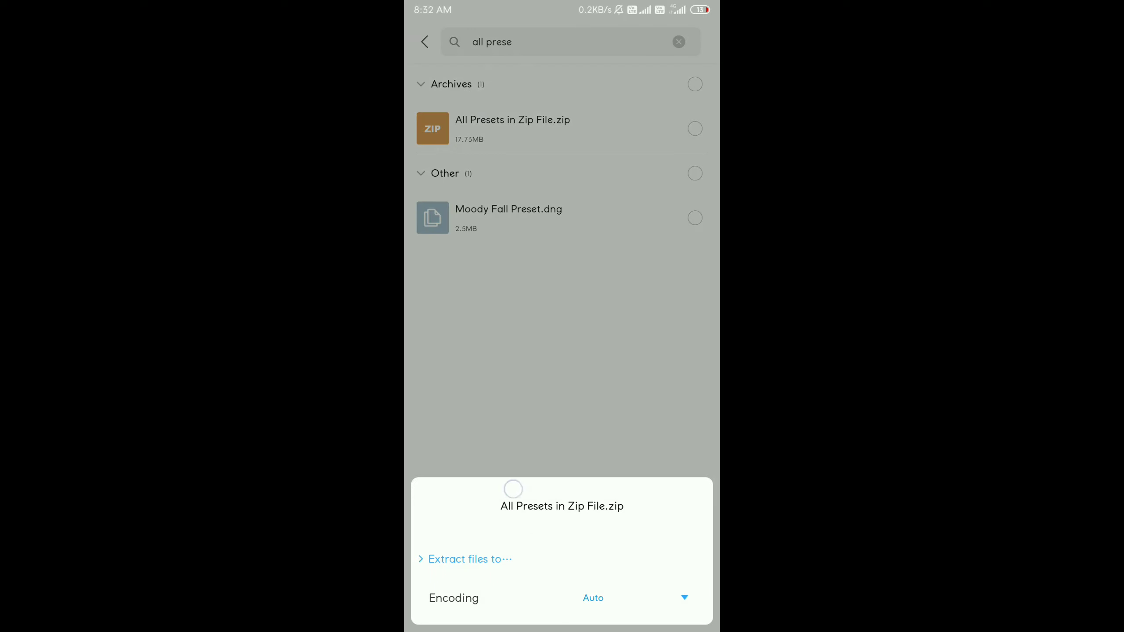
{"action": "left_click", "coordinate": [542, 533]}
{"action": "left_click", "coordinate": [446, 564]}
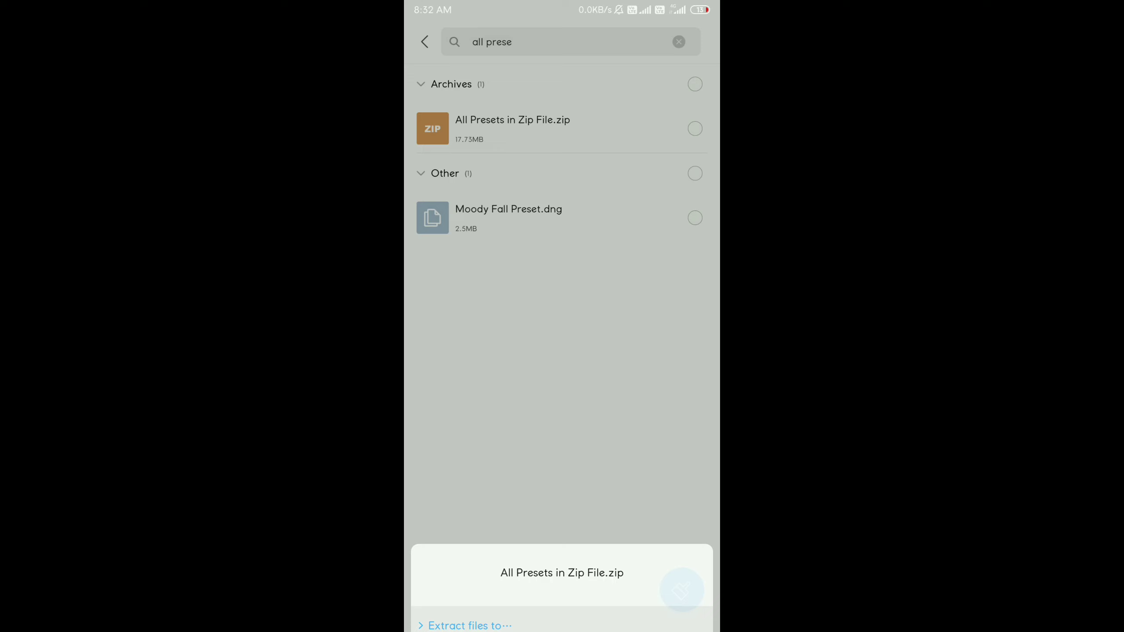
{"action": "scroll", "coordinate": [562, 334], "scroll_direction": "down", "scroll_amount": 5}
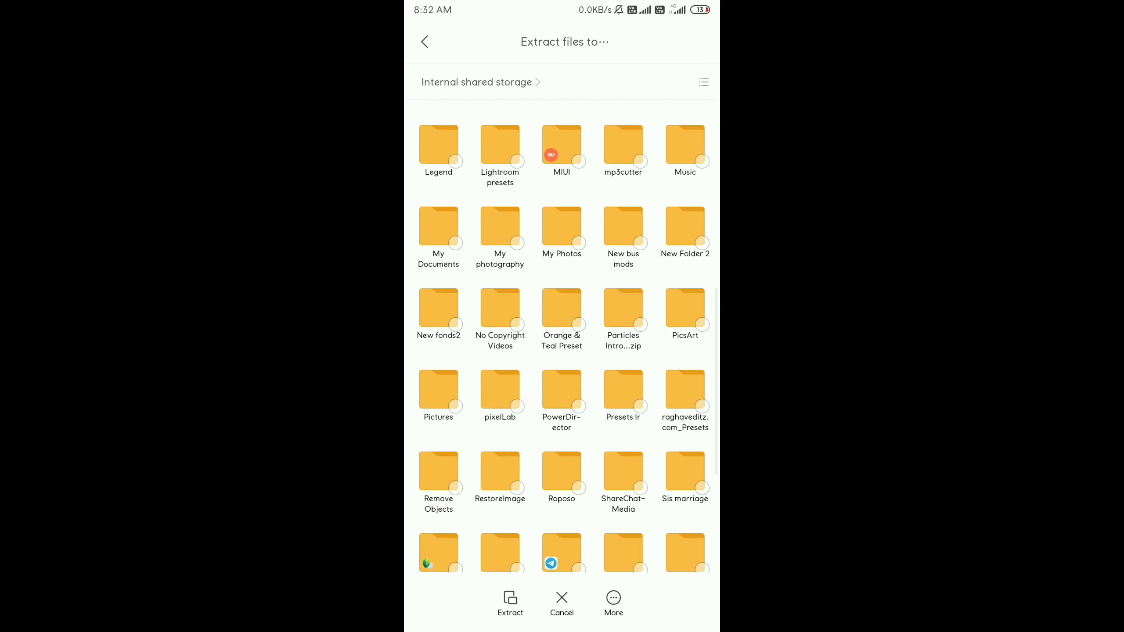
{"action": "scroll", "coordinate": [563, 334], "scroll_direction": "up", "scroll_amount": 5}
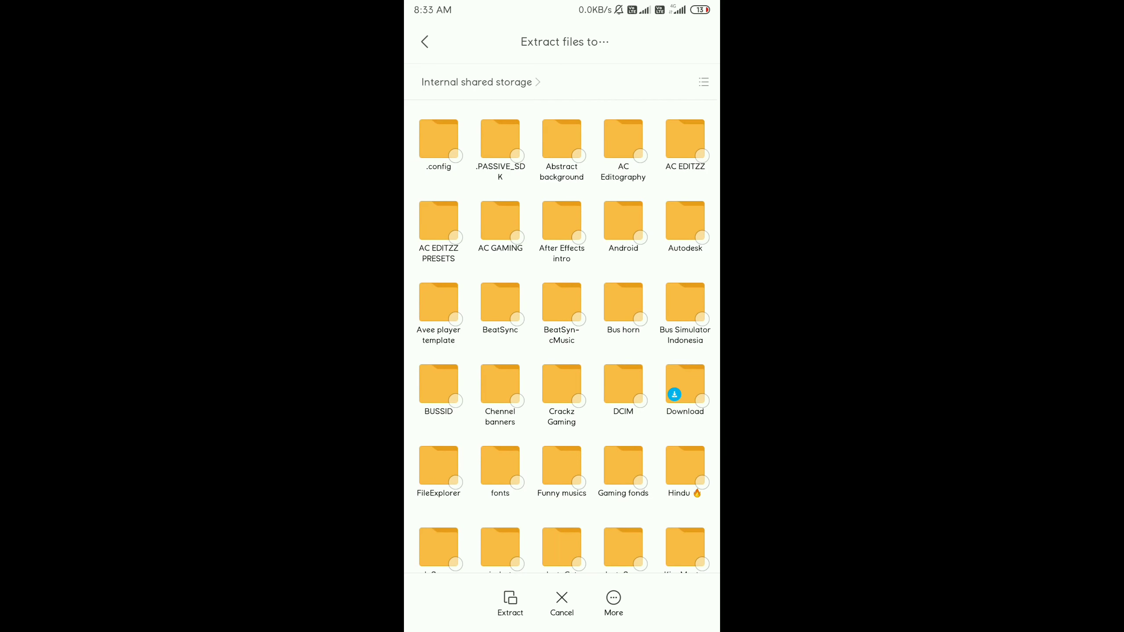
{"action": "left_click", "coordinate": [684, 387]}
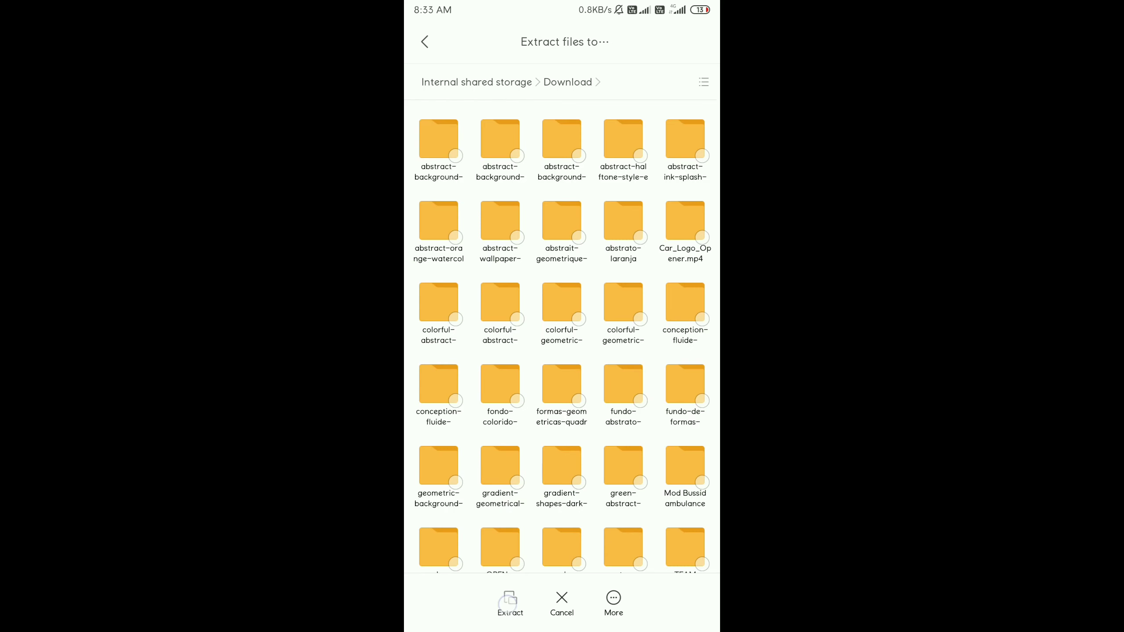
{"action": "left_click", "coordinate": [510, 601]}
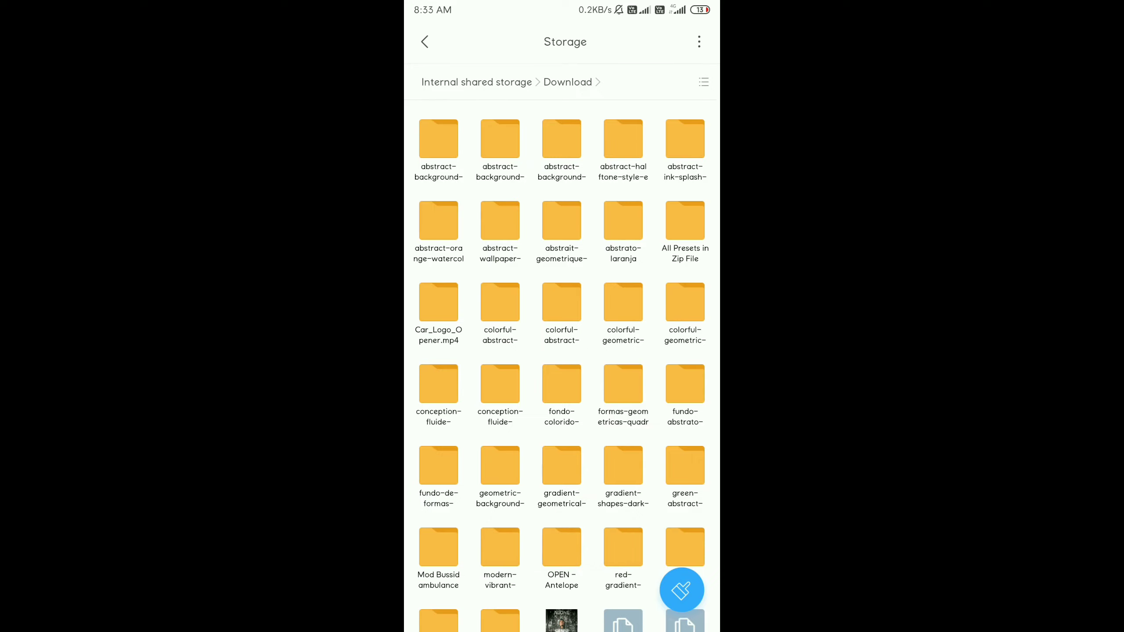
{"action": "left_click_drag", "start_coordinate": [682, 234], "coordinate": [678, 247]}
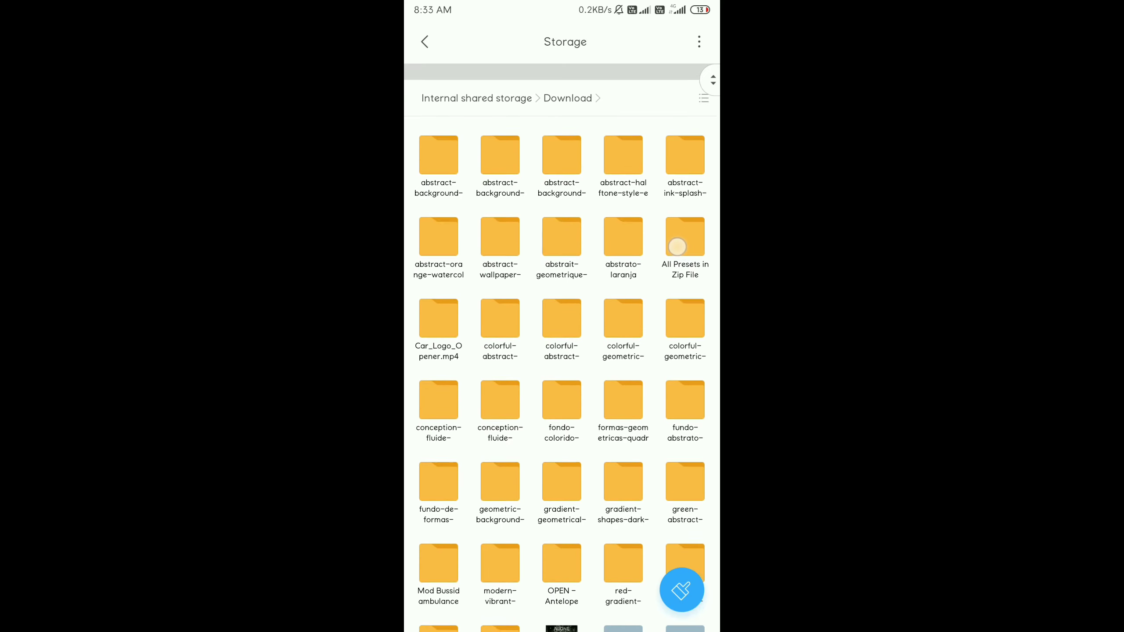
{"action": "left_click_drag", "start_coordinate": [677, 247], "coordinate": [700, 241]}
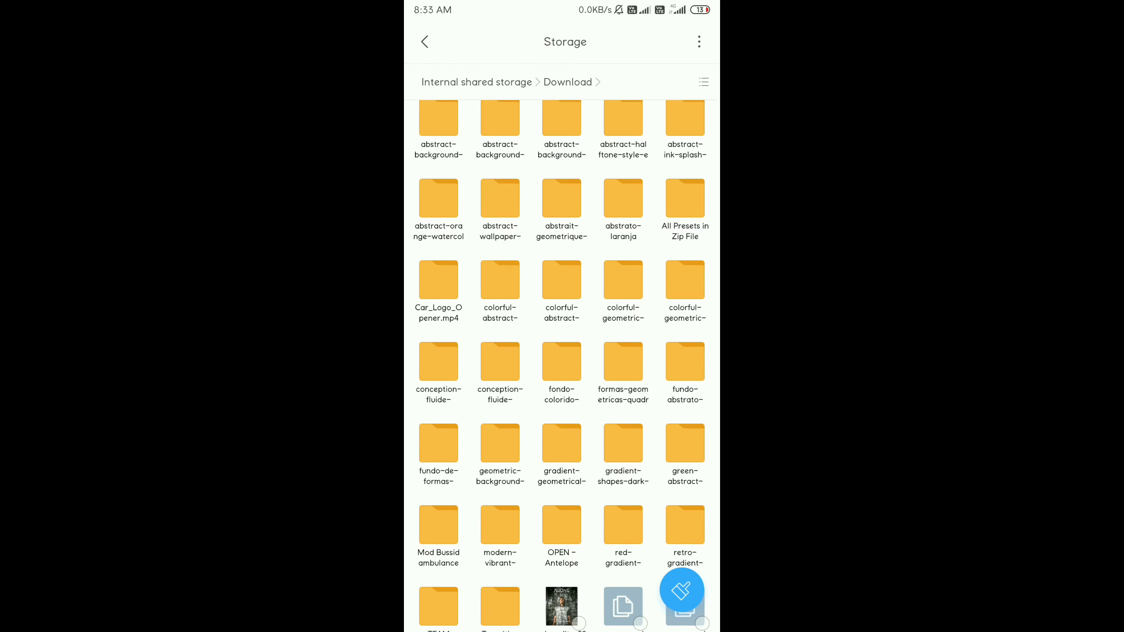
Step: Open the extracted presets folder, then go to Lightroom's All Photos view to add images
{"action": "left_click", "coordinate": [685, 203]}
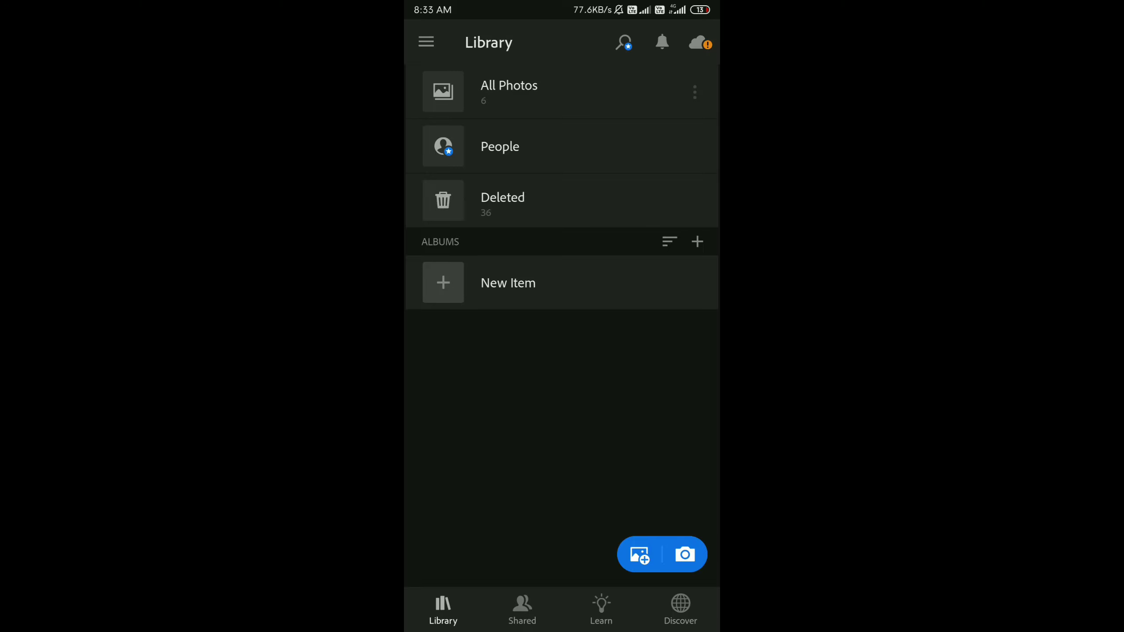
{"action": "left_click", "coordinate": [532, 78]}
{"action": "scroll", "coordinate": [592, 149], "scroll_direction": "down", "scroll_amount": 1}
{"action": "scroll", "coordinate": [592, 329], "scroll_direction": "up", "scroll_amount": 1}
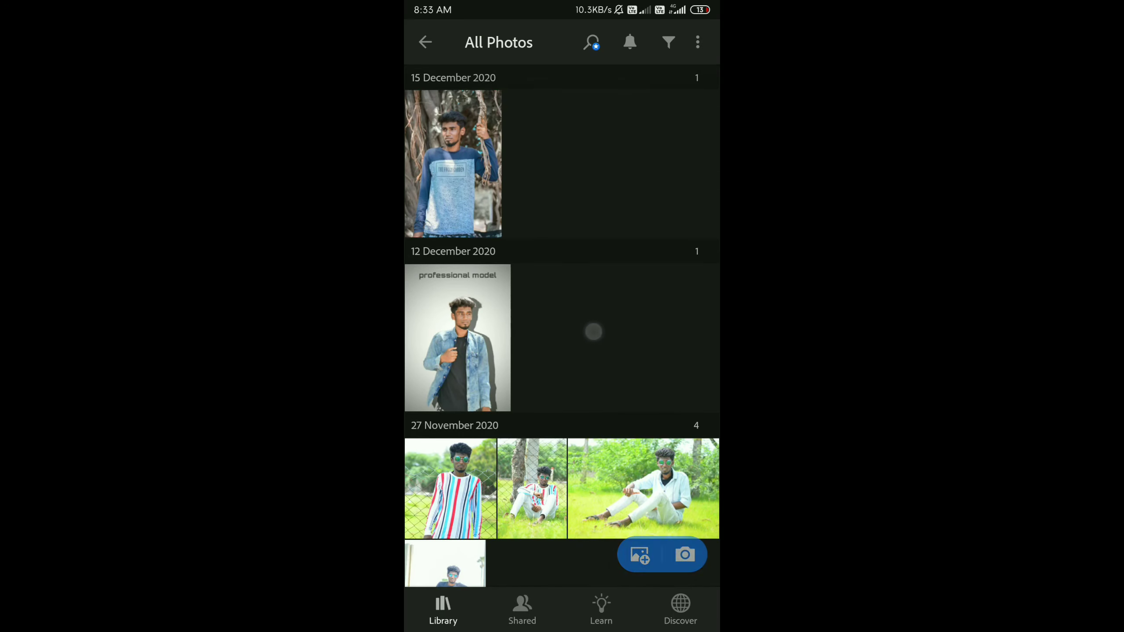
{"action": "scroll", "coordinate": [563, 329], "scroll_direction": "down", "scroll_amount": 1}
{"action": "scroll", "coordinate": [625, 245], "scroll_direction": "up", "scroll_amount": 1}
{"action": "scroll", "coordinate": [660, 376], "scroll_direction": "down", "scroll_amount": 1}
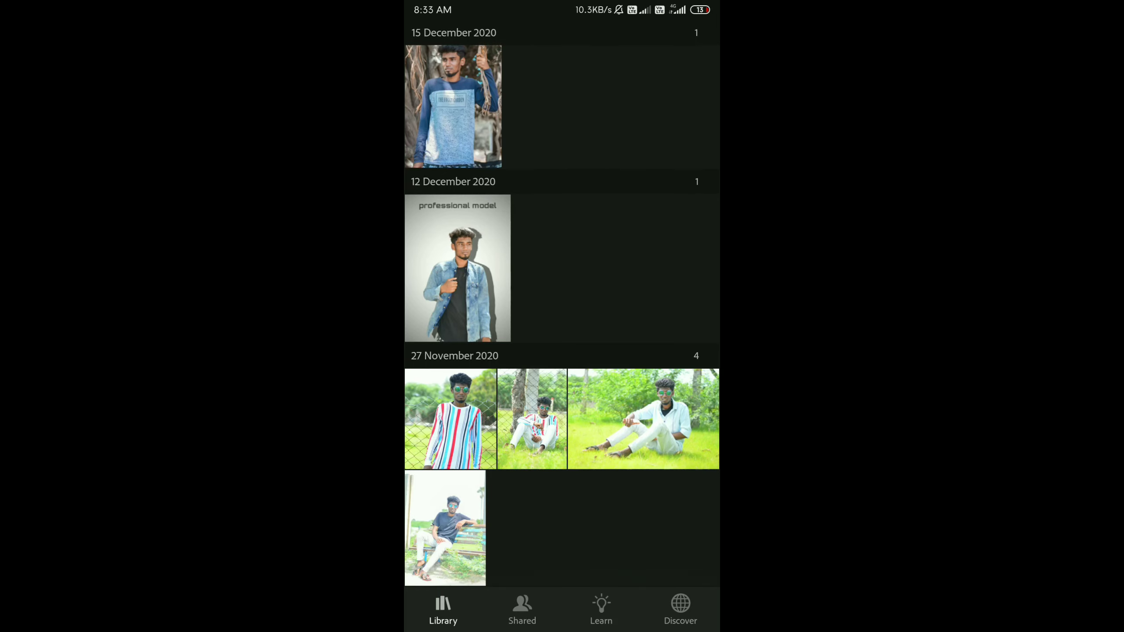
{"action": "scroll", "coordinate": [573, 228], "scroll_direction": "up", "scroll_amount": 1}
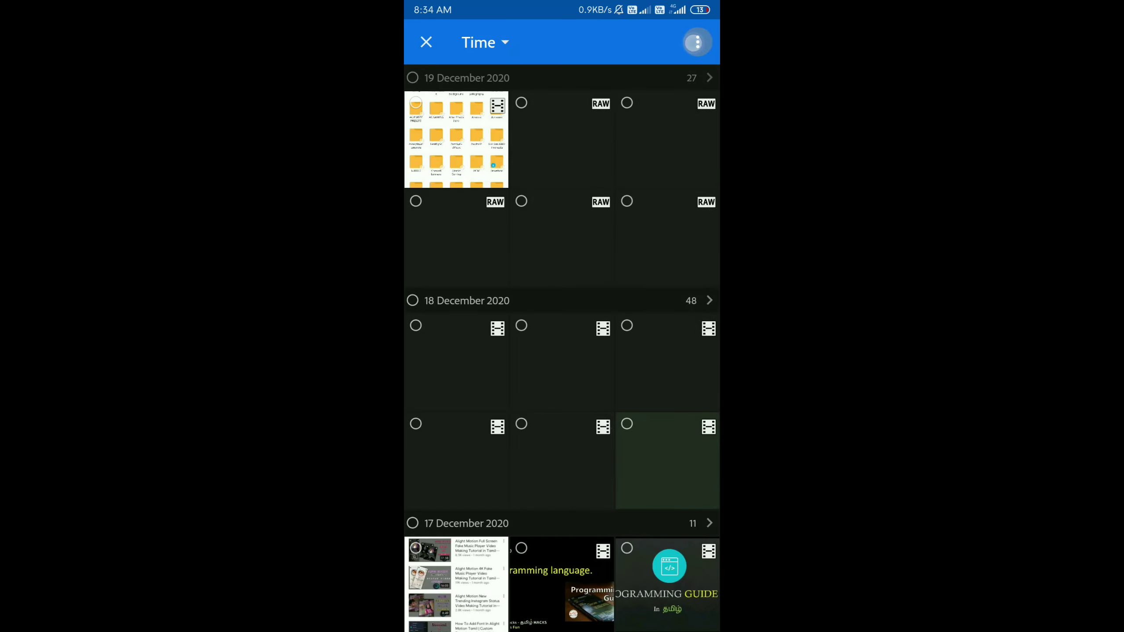
Step: Hide JPG, PNG and video files in the picker, then open the All Presets in Zip File folder
{"action": "left_click", "coordinate": [602, 129]}
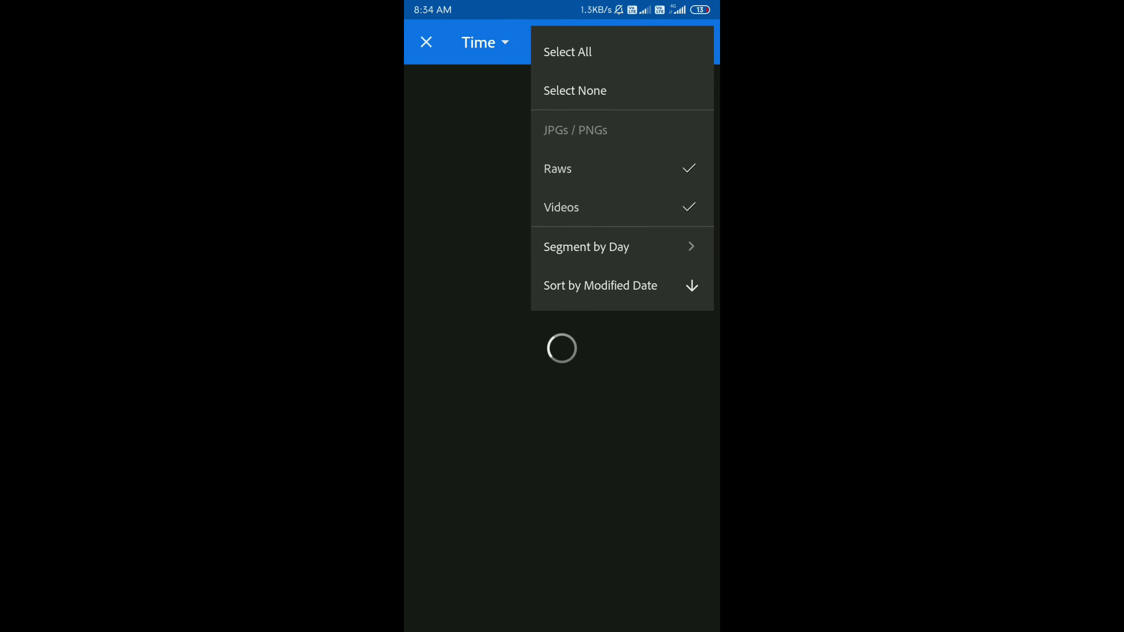
{"action": "left_click", "coordinate": [611, 212]}
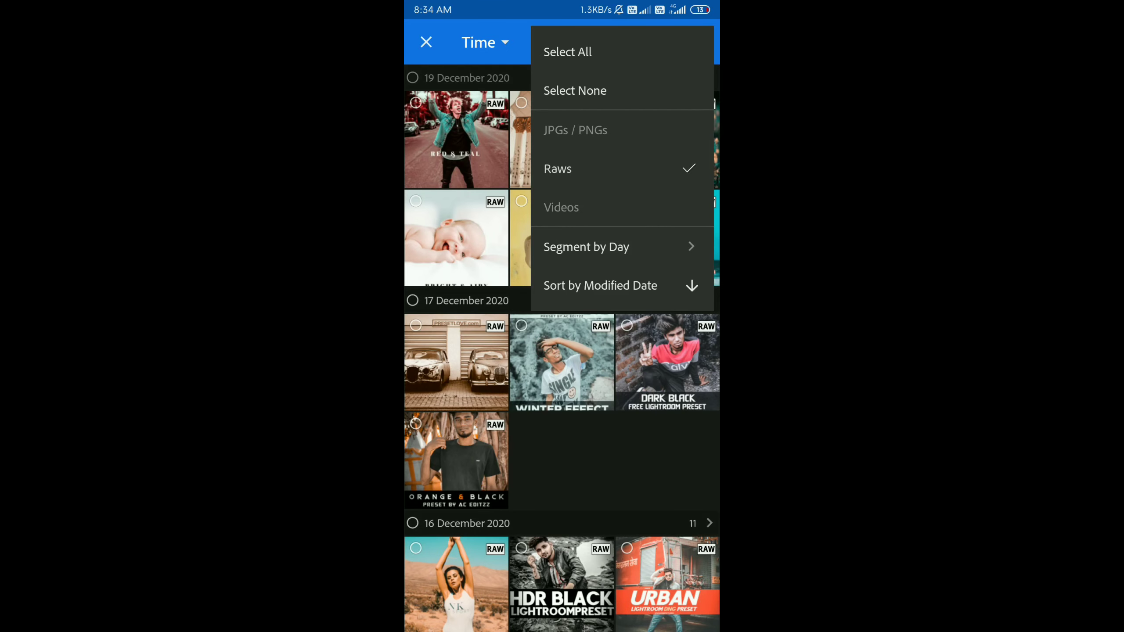
{"action": "left_click", "coordinate": [623, 524]}
{"action": "scroll", "coordinate": [615, 372], "scroll_direction": "down", "scroll_amount": 2}
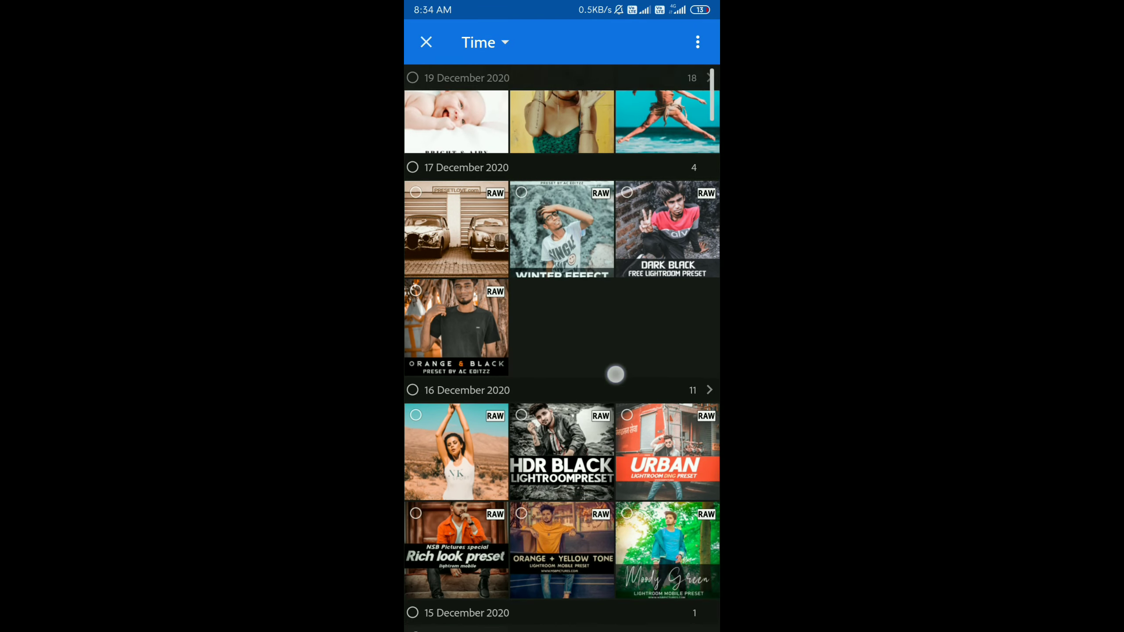
{"action": "scroll", "coordinate": [562, 361], "scroll_direction": "up", "scroll_amount": 2}
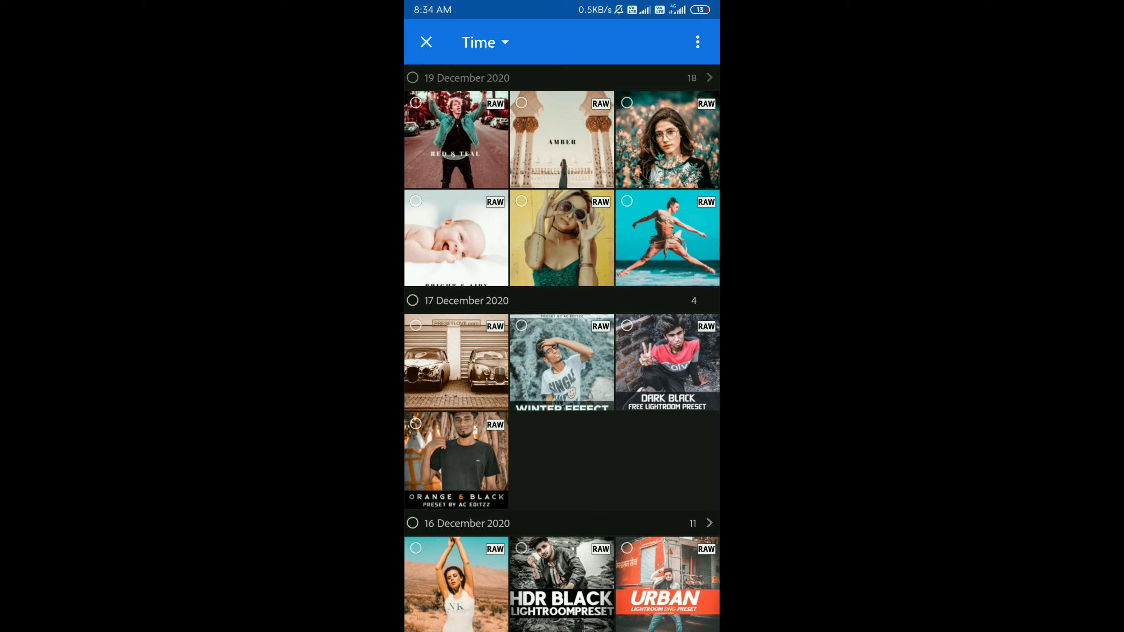
{"action": "left_click", "coordinate": [484, 42]}
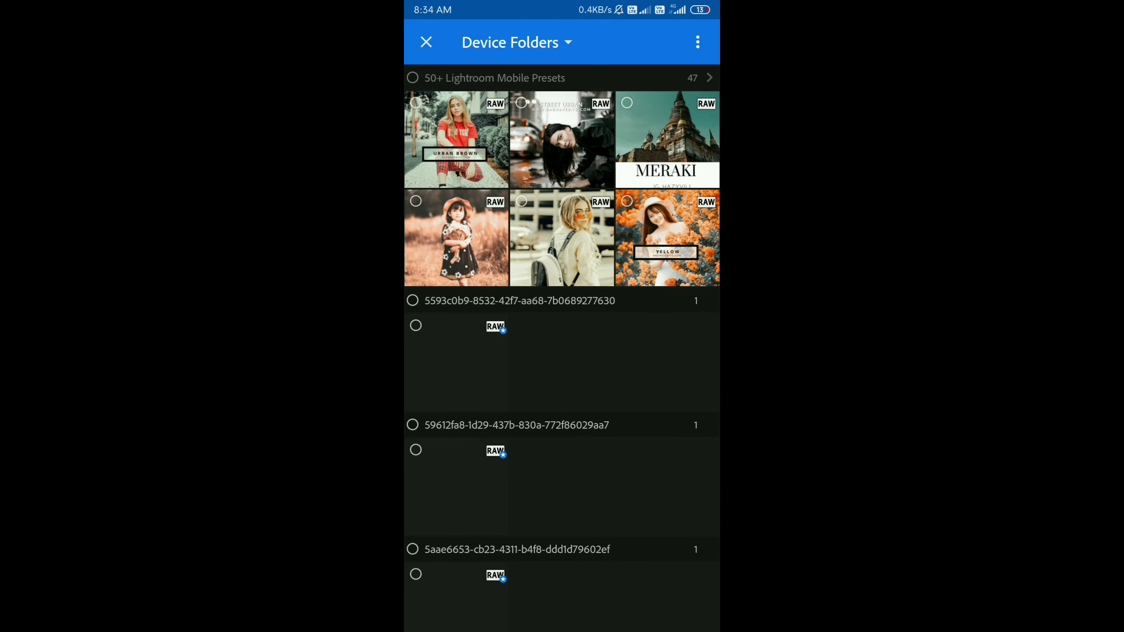
{"action": "scroll", "coordinate": [563, 399], "scroll_direction": "down", "scroll_amount": 5}
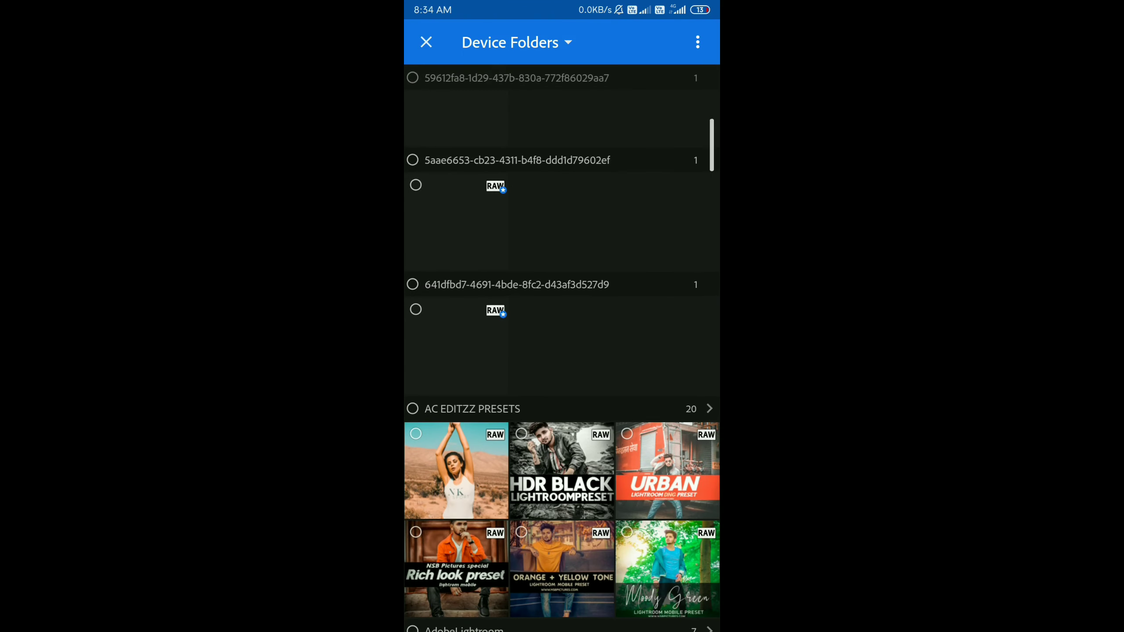
{"action": "scroll", "coordinate": [620, 213], "scroll_direction": "down", "scroll_amount": 2}
{"action": "scroll", "coordinate": [563, 352], "scroll_direction": "down", "scroll_amount": 2}
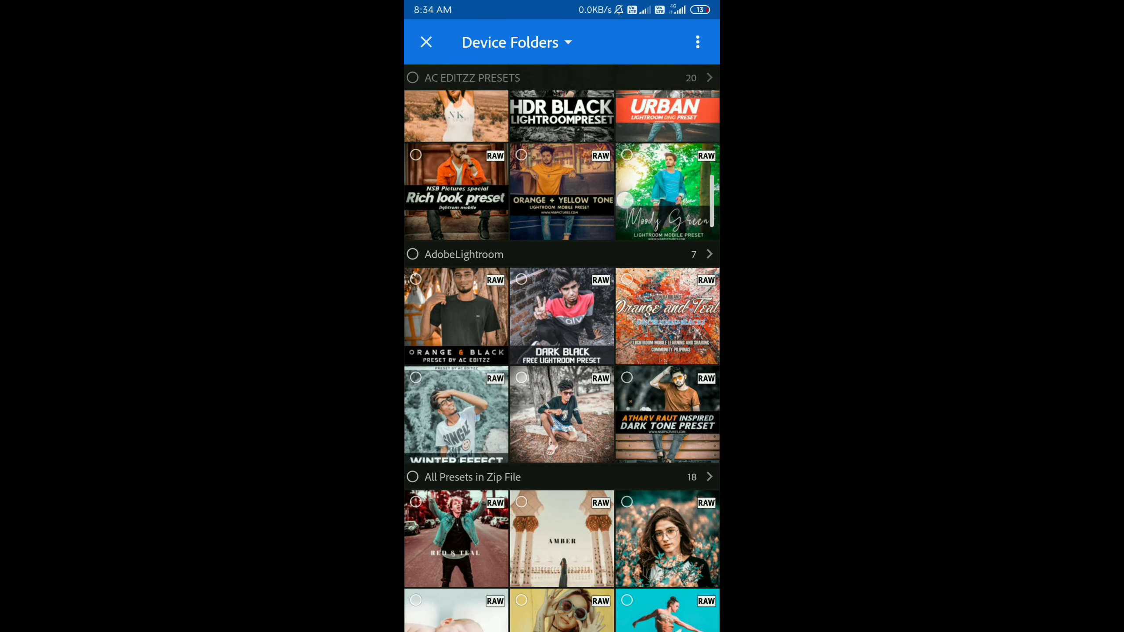
{"action": "scroll", "coordinate": [562, 351], "scroll_direction": "down", "scroll_amount": 3}
{"action": "scroll", "coordinate": [563, 361], "scroll_direction": "down", "scroll_amount": 3}
{"action": "scroll", "coordinate": [562, 361], "scroll_direction": "up", "scroll_amount": 5}
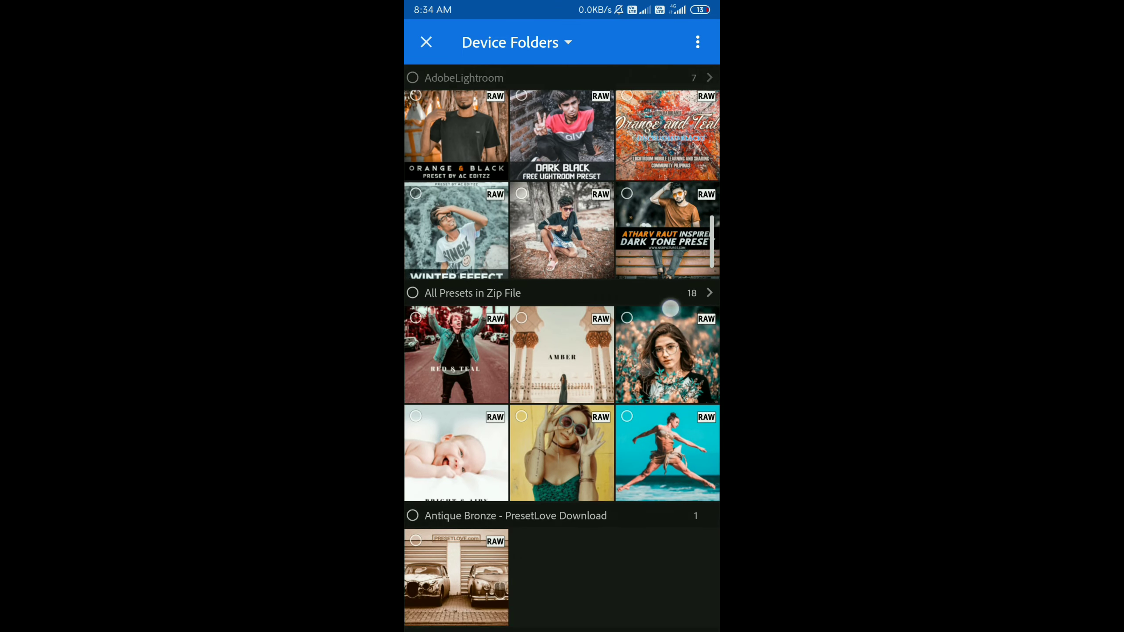
{"action": "scroll", "coordinate": [563, 361], "scroll_direction": "up", "scroll_amount": 2}
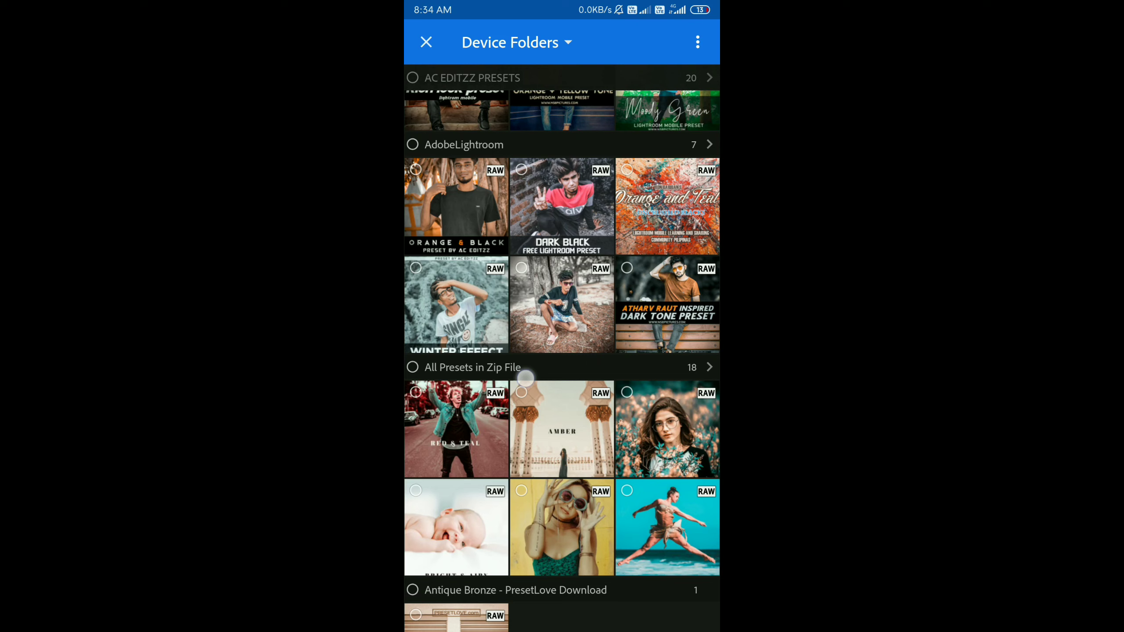
{"action": "scroll", "coordinate": [562, 370], "scroll_direction": "down", "scroll_amount": 1}
{"action": "scroll", "coordinate": [577, 337], "scroll_direction": "down", "scroll_amount": 1}
{"action": "scroll", "coordinate": [577, 337], "scroll_direction": "down", "scroll_amount": 1}
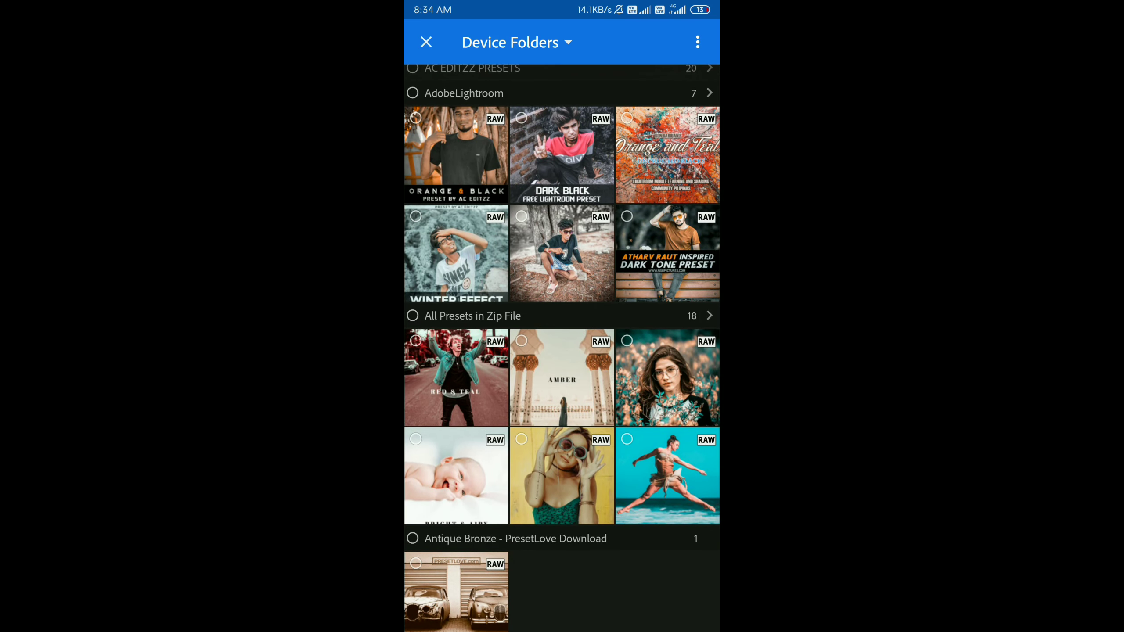
{"action": "left_click", "coordinate": [698, 319]}
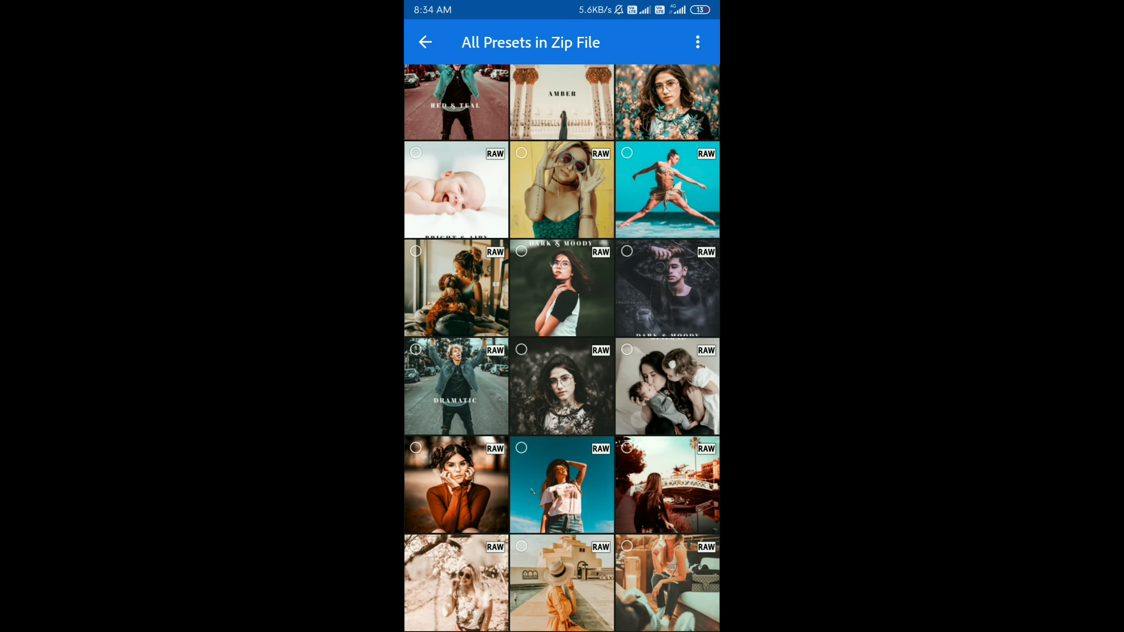
Step: Select all 18 preset thumbnails and add them to the library
{"action": "left_click", "coordinate": [477, 126]}
{"action": "left_click", "coordinate": [562, 114]}
{"action": "left_click", "coordinate": [668, 115]}
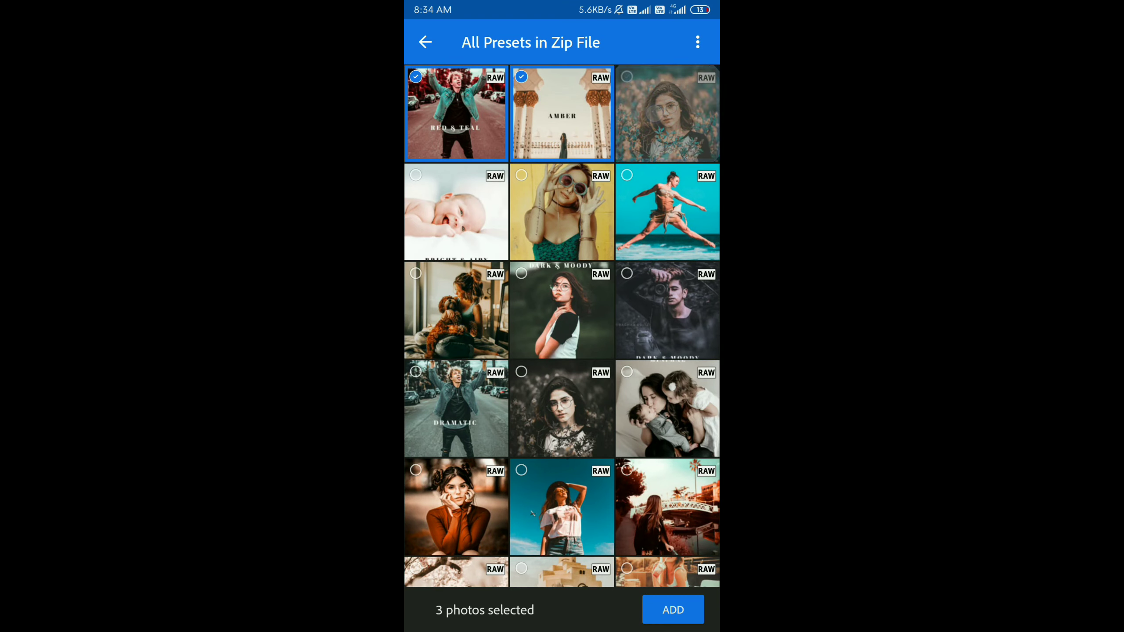
{"action": "left_click", "coordinate": [469, 214]}
{"action": "left_click", "coordinate": [556, 231]}
{"action": "left_click", "coordinate": [668, 213]}
{"action": "left_click", "coordinate": [456, 311]}
{"action": "left_click", "coordinate": [562, 311]}
{"action": "left_click", "coordinate": [668, 312]}
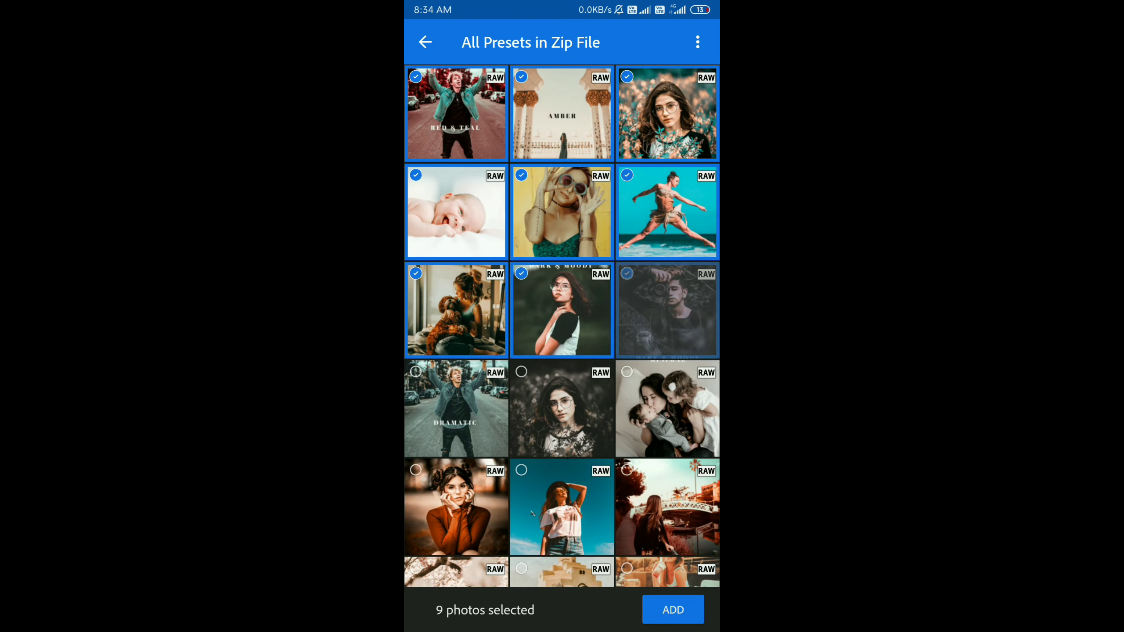
{"action": "scroll", "coordinate": [562, 325], "scroll_direction": "down", "scroll_amount": 1}
{"action": "left_click", "coordinate": [456, 341]}
{"action": "left_click", "coordinate": [563, 336]}
{"action": "left_click", "coordinate": [668, 342]}
{"action": "left_click", "coordinate": [456, 439]}
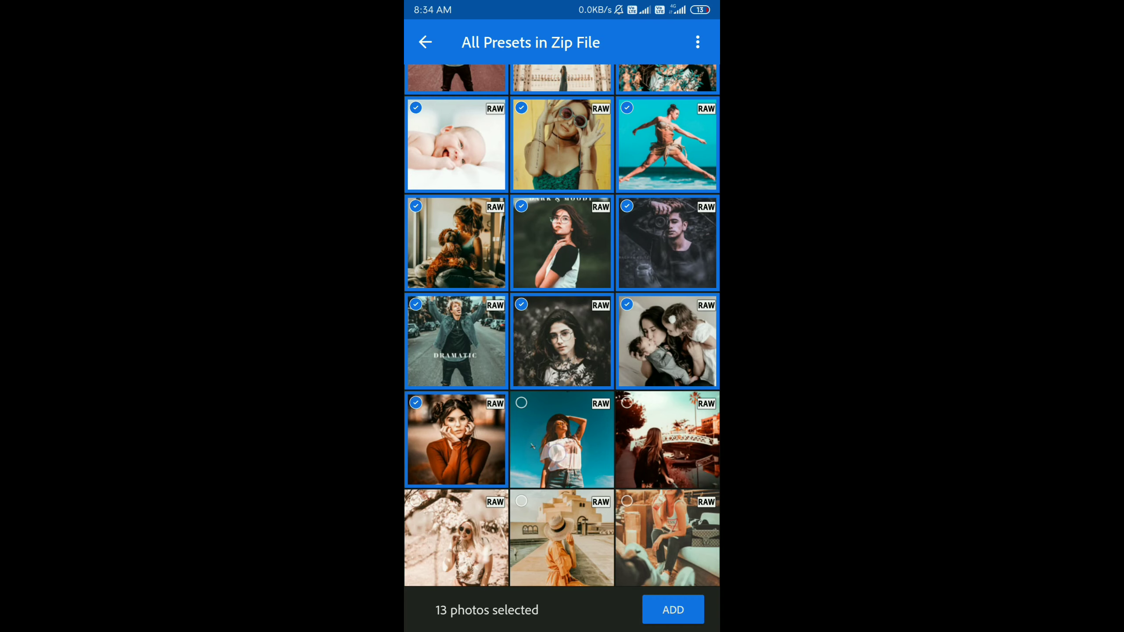
{"action": "left_click", "coordinate": [562, 439]}
{"action": "left_click", "coordinate": [668, 439]}
{"action": "left_click", "coordinate": [456, 537]}
{"action": "left_click", "coordinate": [542, 535]}
{"action": "left_click", "coordinate": [649, 526]}
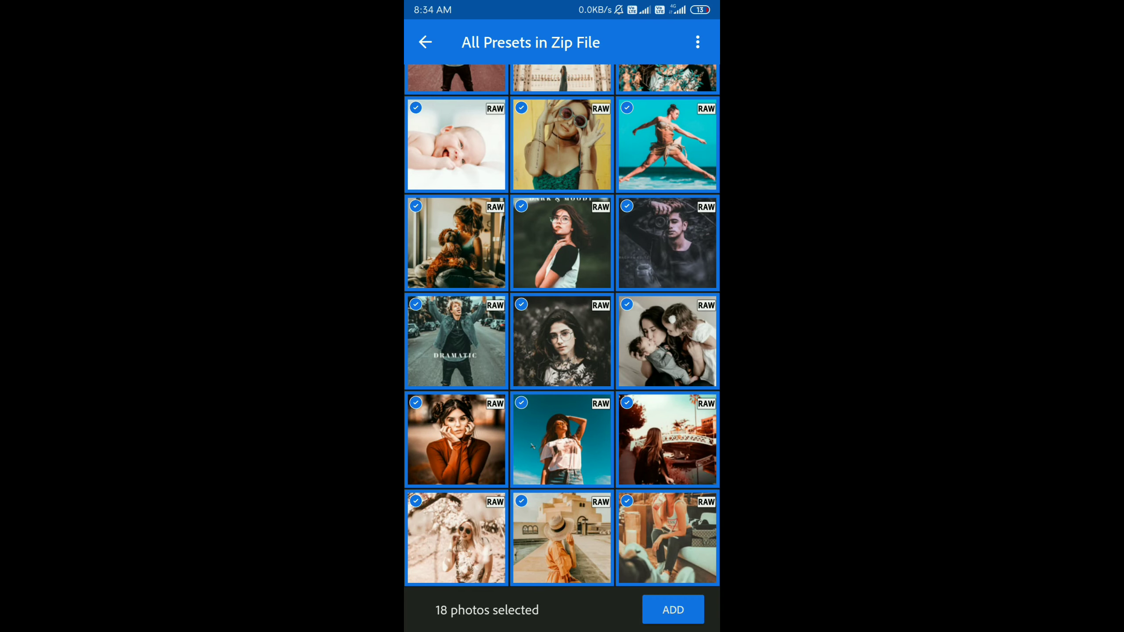
{"action": "left_click", "coordinate": [672, 610]}
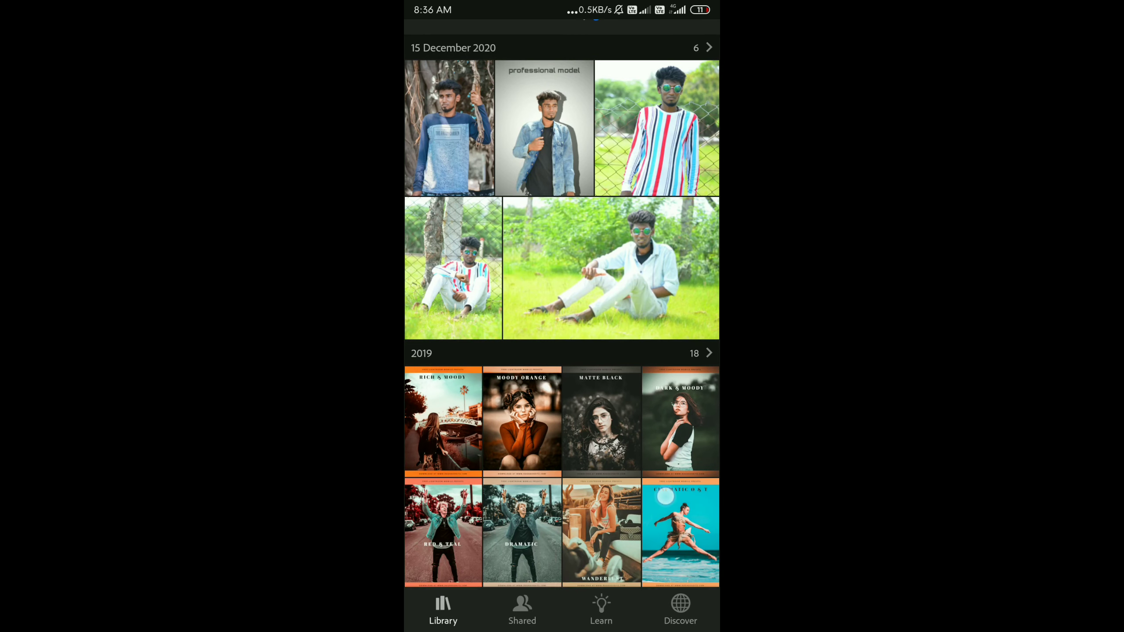
Step: Expand the 2019 header showing 18 photos
{"action": "left_click", "coordinate": [708, 383]}
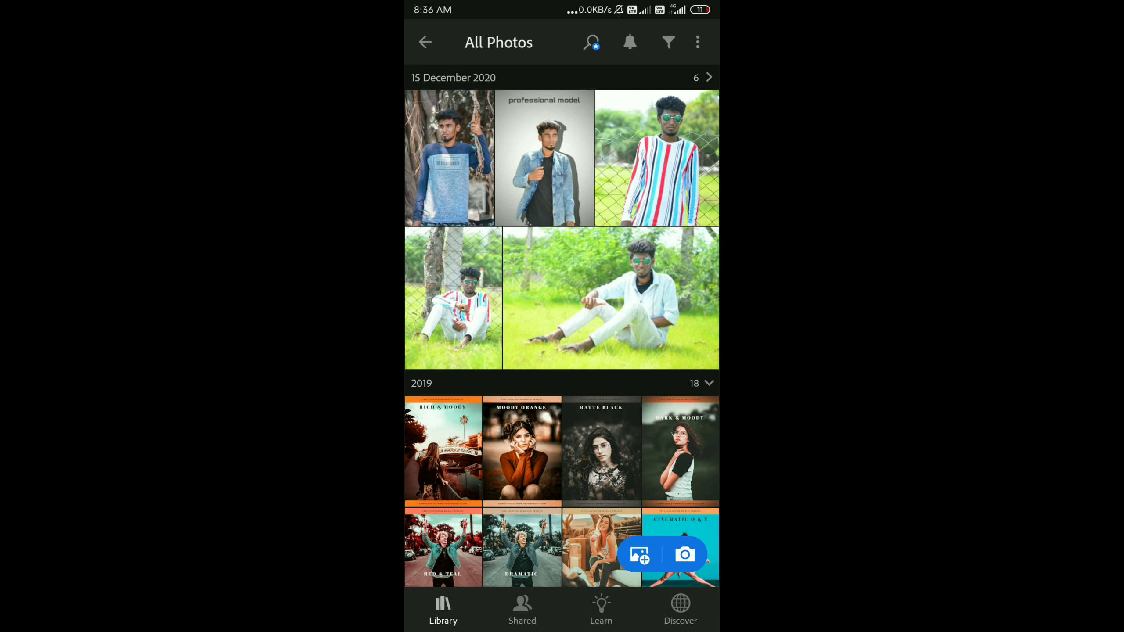
{"action": "scroll", "coordinate": [563, 351], "scroll_direction": "down", "scroll_amount": 5}
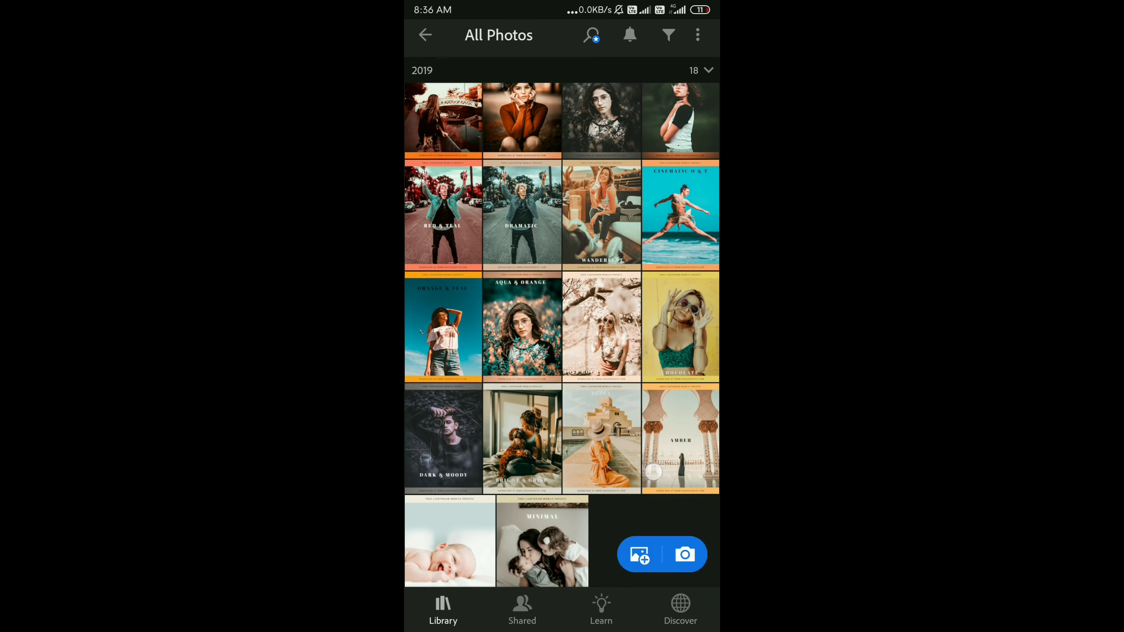
{"action": "scroll", "coordinate": [562, 352], "scroll_direction": "down", "scroll_amount": 1}
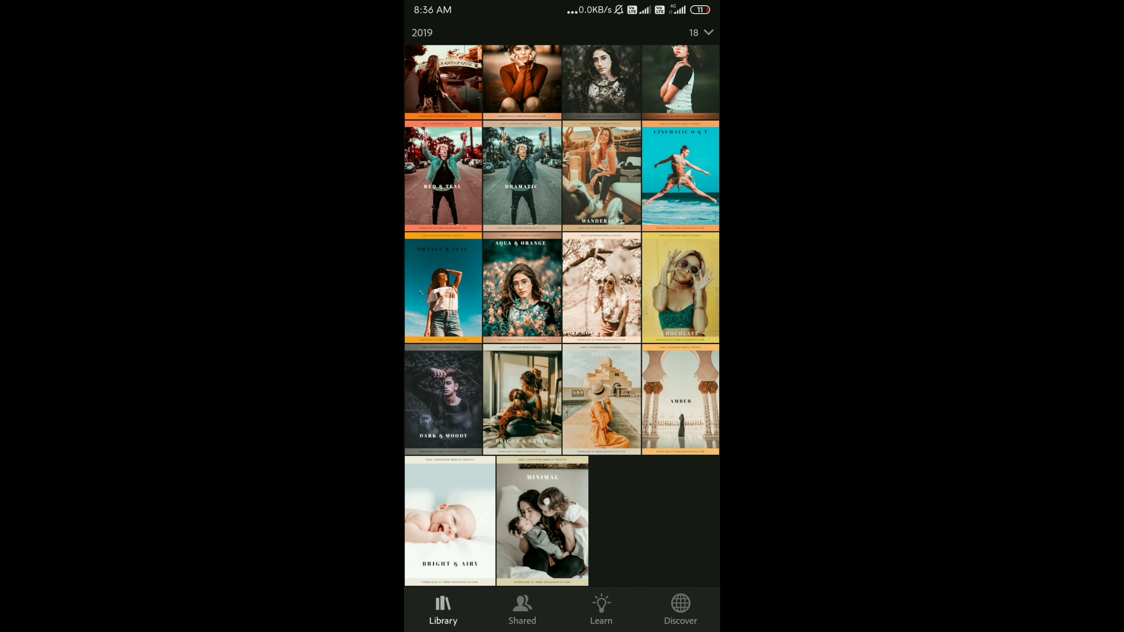
{"action": "scroll", "coordinate": [562, 351], "scroll_direction": "up", "scroll_amount": 2}
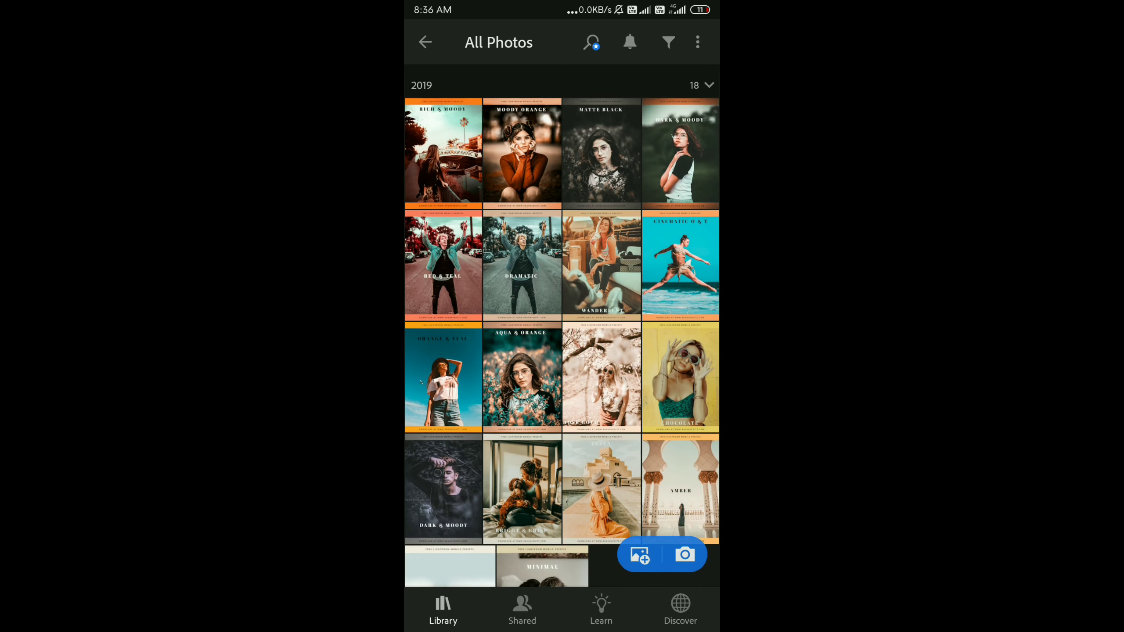
{"action": "scroll", "coordinate": [562, 351], "scroll_direction": "up", "scroll_amount": 2}
{"action": "scroll", "coordinate": [562, 351], "scroll_direction": "down", "scroll_amount": 3}
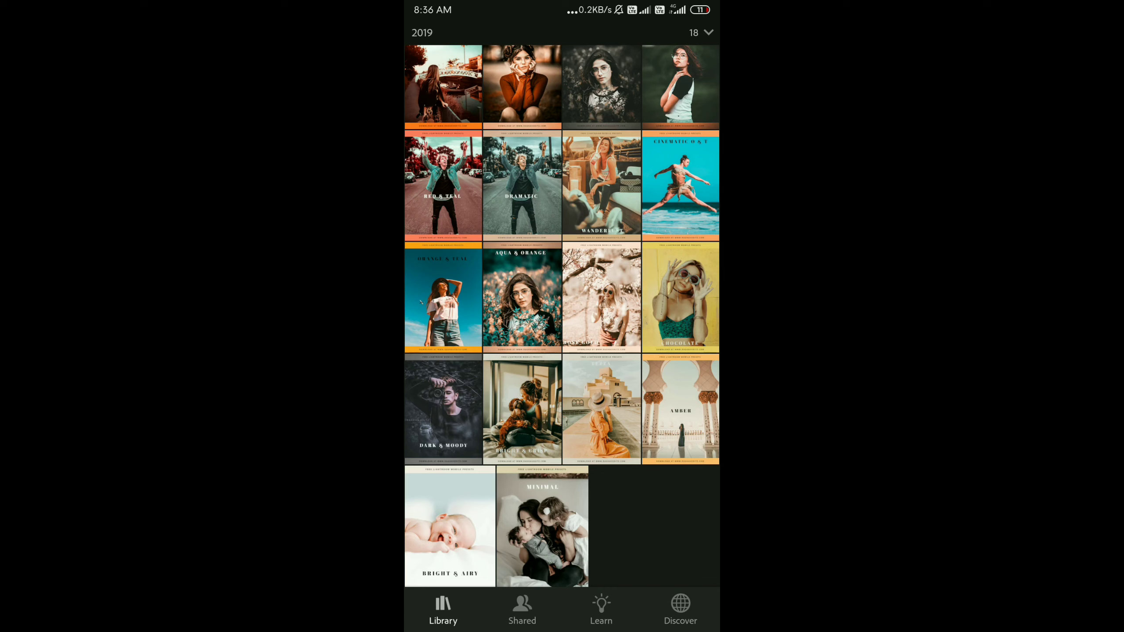
{"action": "scroll", "coordinate": [562, 351], "scroll_direction": "up", "scroll_amount": 2}
{"action": "scroll", "coordinate": [563, 351], "scroll_direction": "down", "scroll_amount": 3}
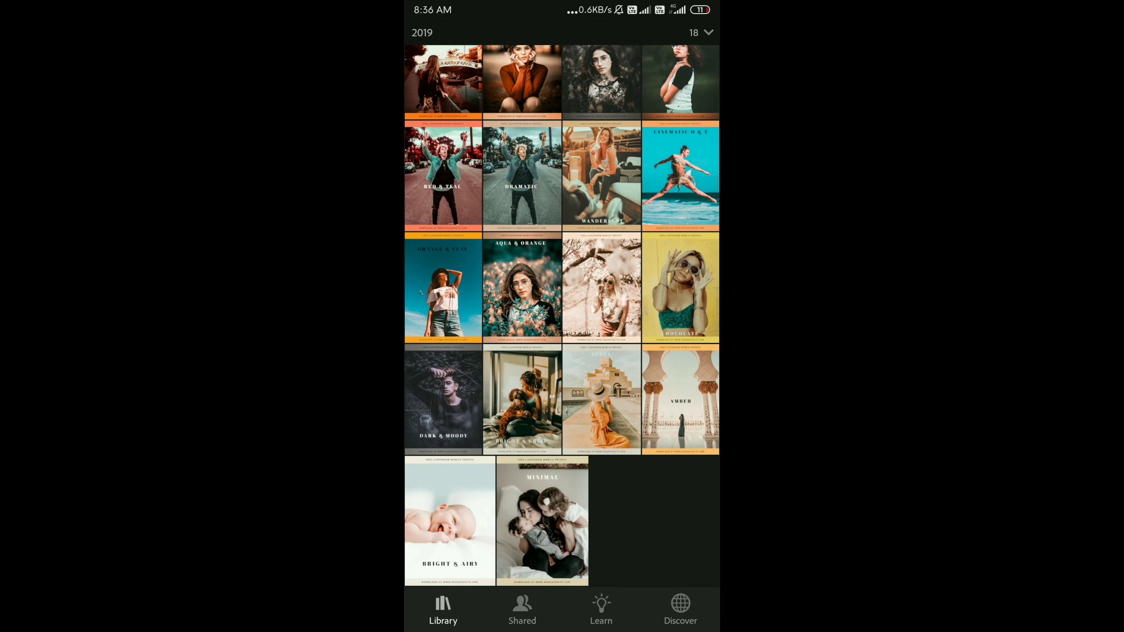
Step: Copy the Aqua & Orange photo's edit settings and go back to All Photos
{"action": "left_click", "coordinate": [522, 290]}
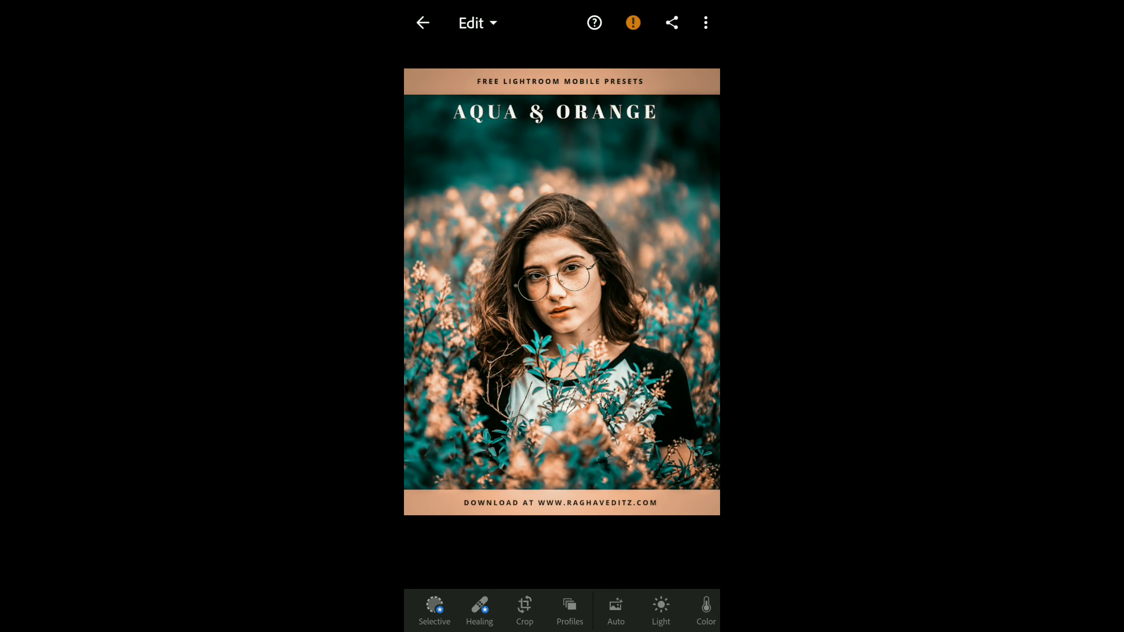
{"action": "left_click", "coordinate": [706, 23]}
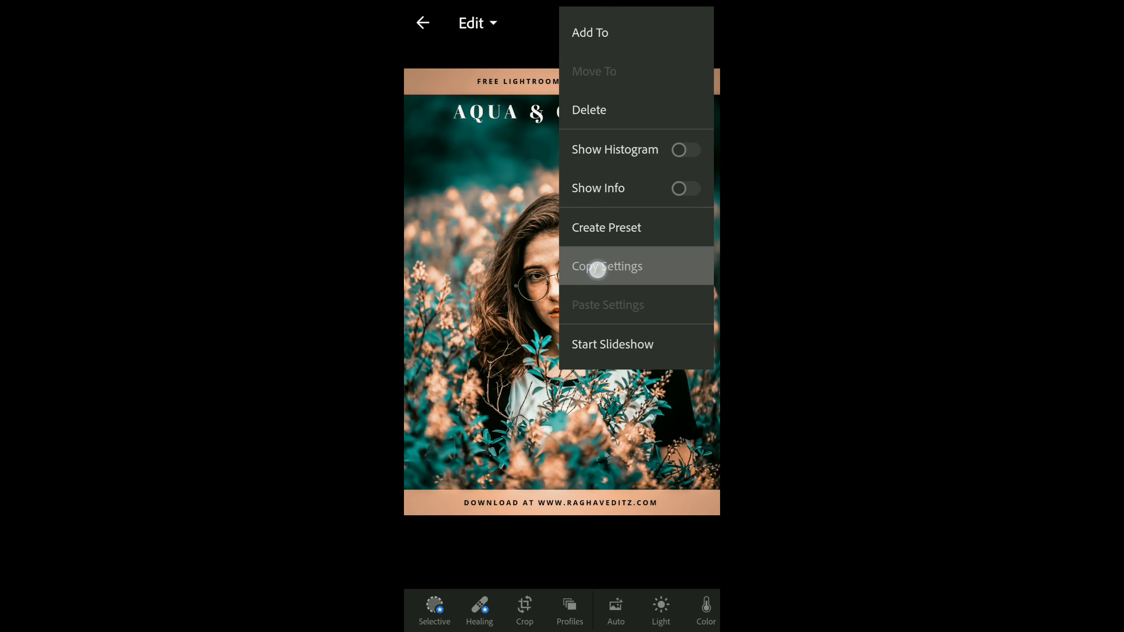
{"action": "left_click", "coordinate": [613, 264]}
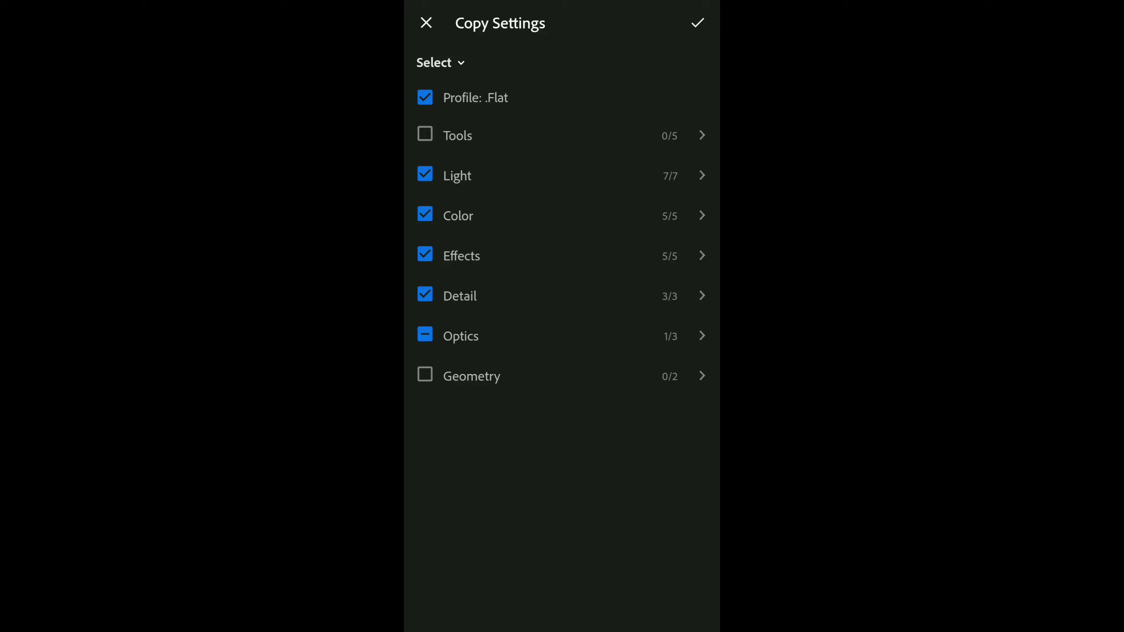
{"action": "left_click", "coordinate": [698, 23]}
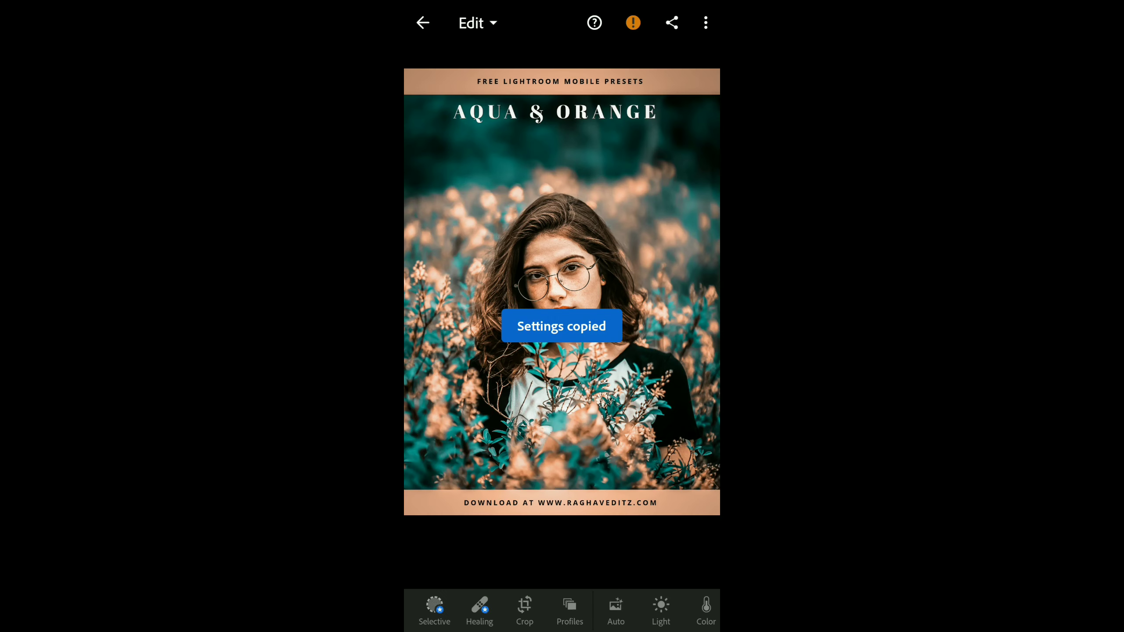
{"action": "left_click", "coordinate": [423, 23]}
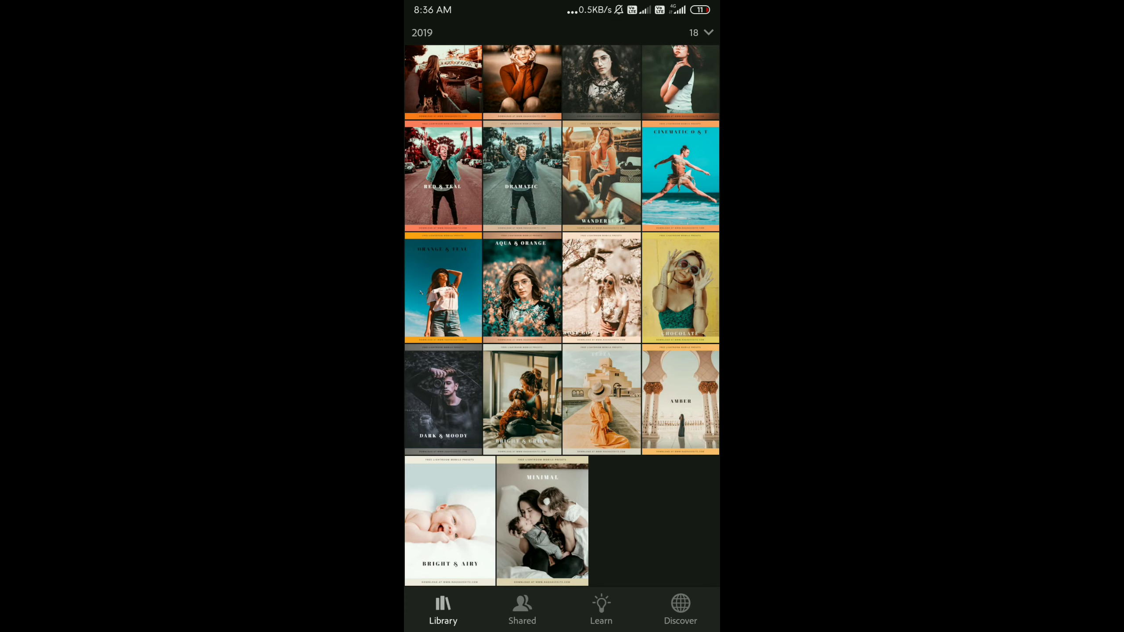
{"action": "scroll", "coordinate": [563, 316], "scroll_direction": "up", "scroll_amount": 5}
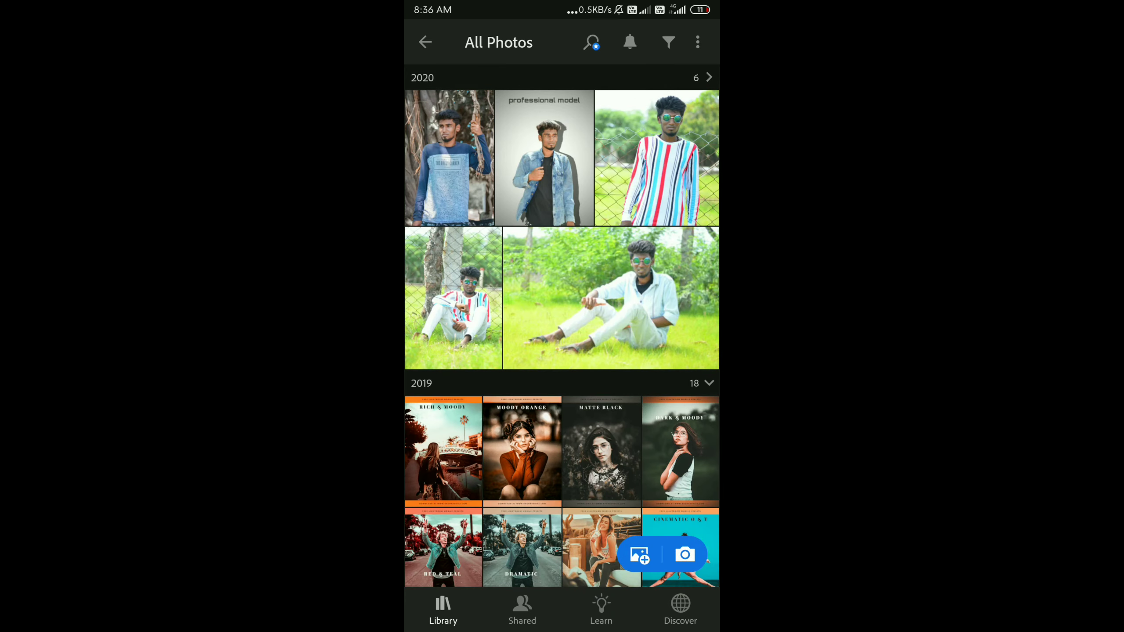
Step: Paste the copied Aqua & Orange settings onto the model sitting by the fence
{"action": "left_click", "coordinate": [453, 299]}
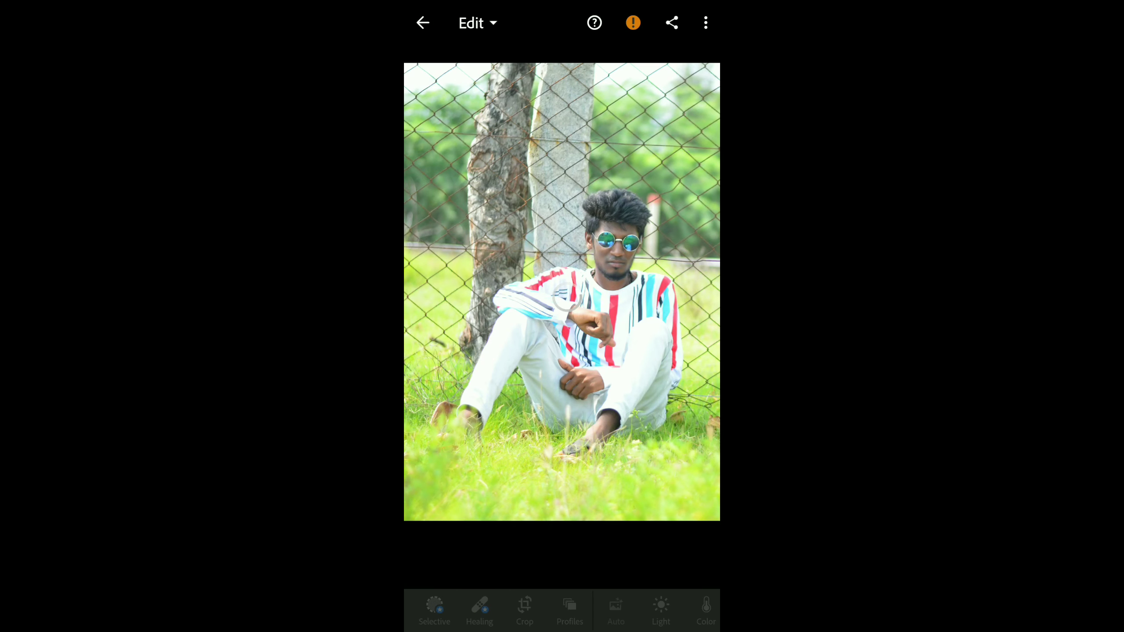
{"action": "left_click", "coordinate": [705, 23]}
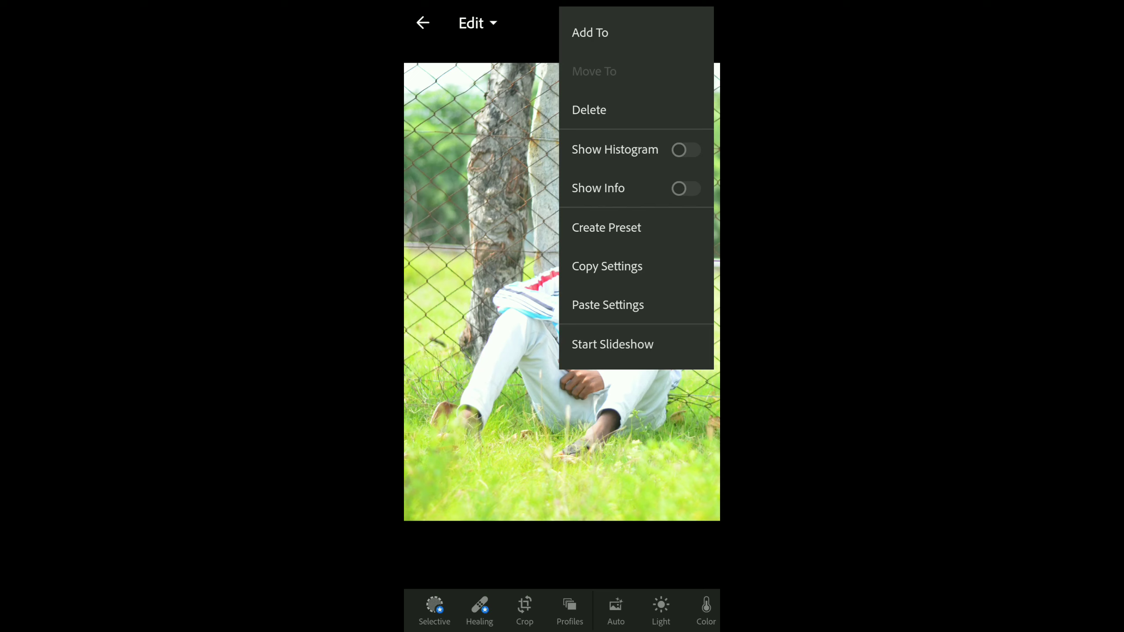
{"action": "left_click", "coordinate": [660, 303]}
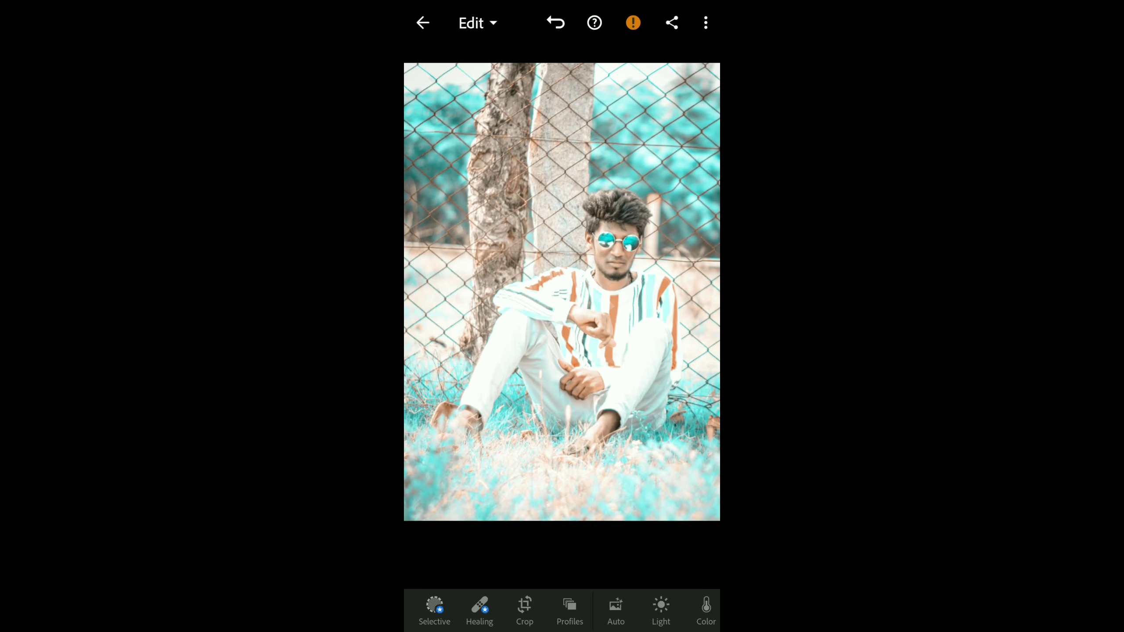
Step: Zoom in on the man's face and back out, then scroll the tool strip
{"action": "double_click", "coordinate": [589, 204]}
{"action": "double_click", "coordinate": [562, 291]}
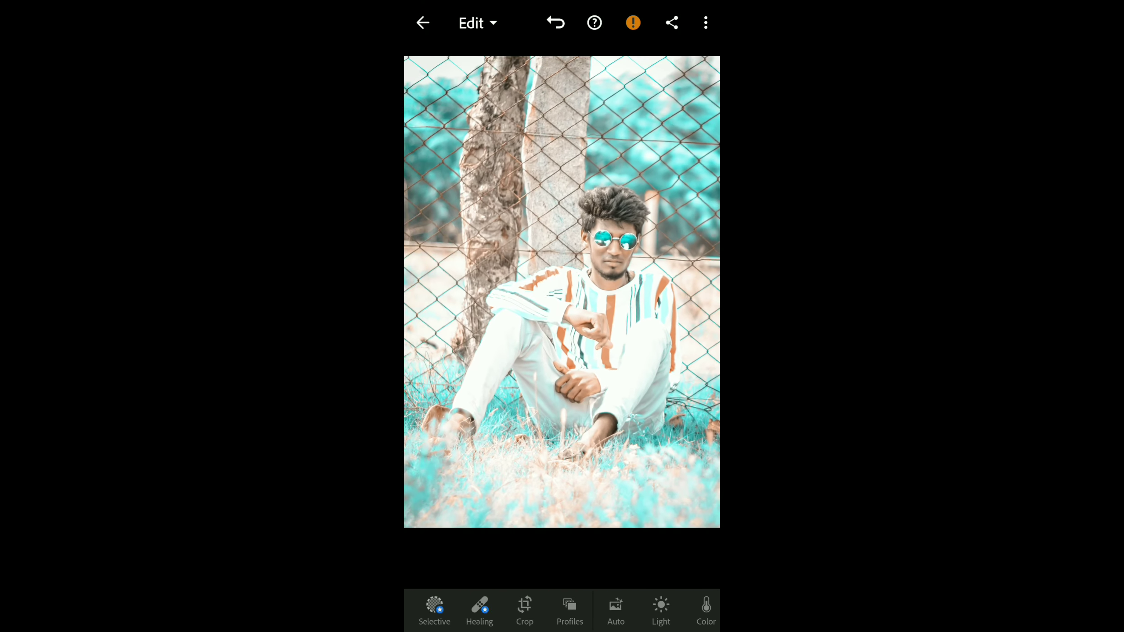
{"action": "left_click_drag", "start_coordinate": [650, 607], "coordinate": [513, 606]}
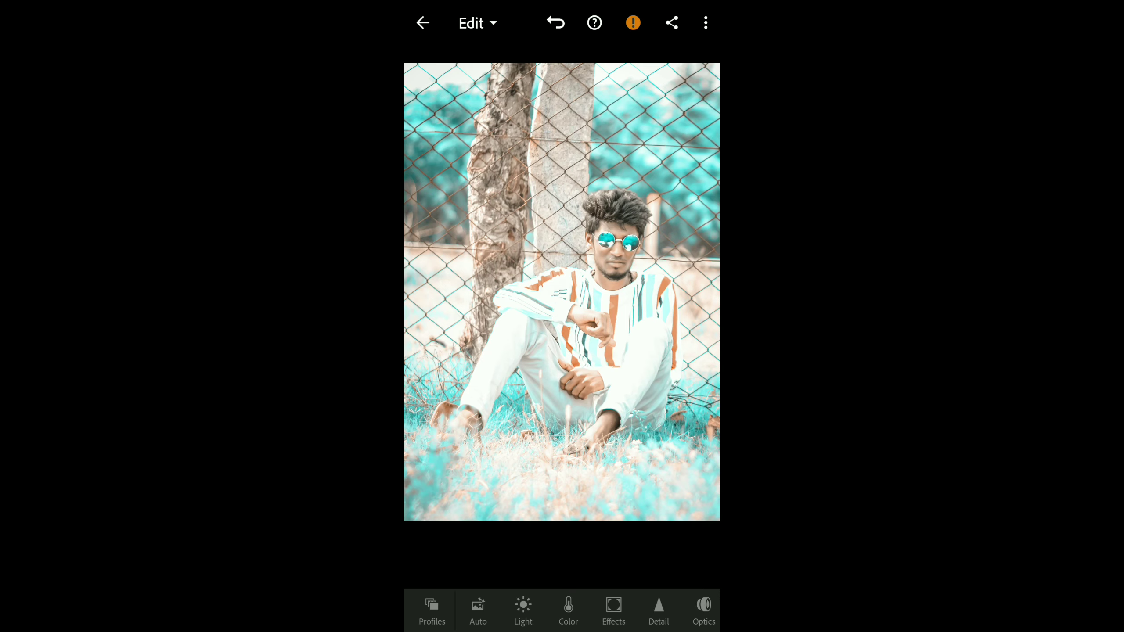
Step: Copy the Matte Black preset image's edit settings and go back to All Photos
{"action": "left_click", "coordinate": [423, 23]}
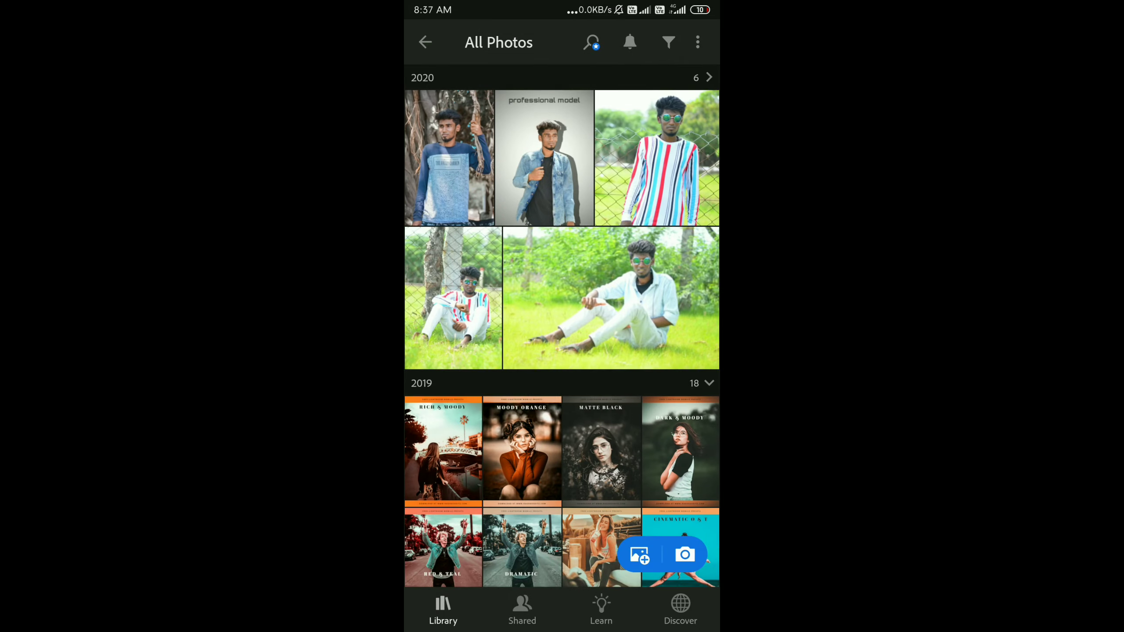
{"action": "scroll", "coordinate": [629, 332], "scroll_direction": "down", "scroll_amount": 5}
{"action": "scroll", "coordinate": [629, 333], "scroll_direction": "down", "scroll_amount": 2}
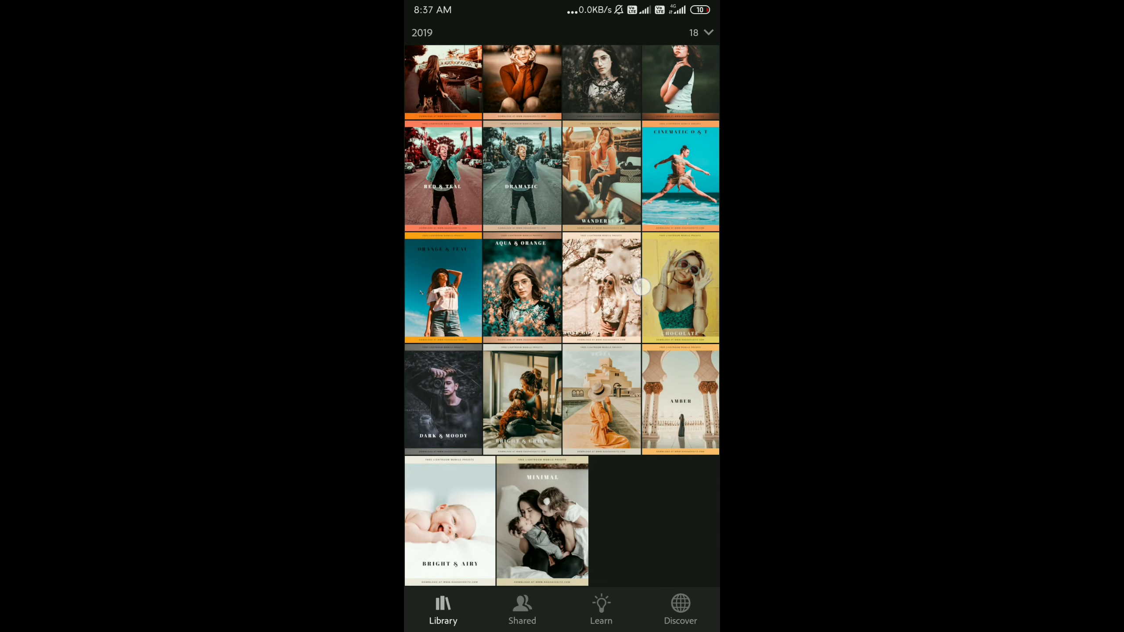
{"action": "scroll", "coordinate": [643, 287], "scroll_direction": "up", "scroll_amount": 2}
{"action": "scroll", "coordinate": [563, 332], "scroll_direction": "down", "scroll_amount": 1}
{"action": "scroll", "coordinate": [562, 332], "scroll_direction": "up", "scroll_amount": 3}
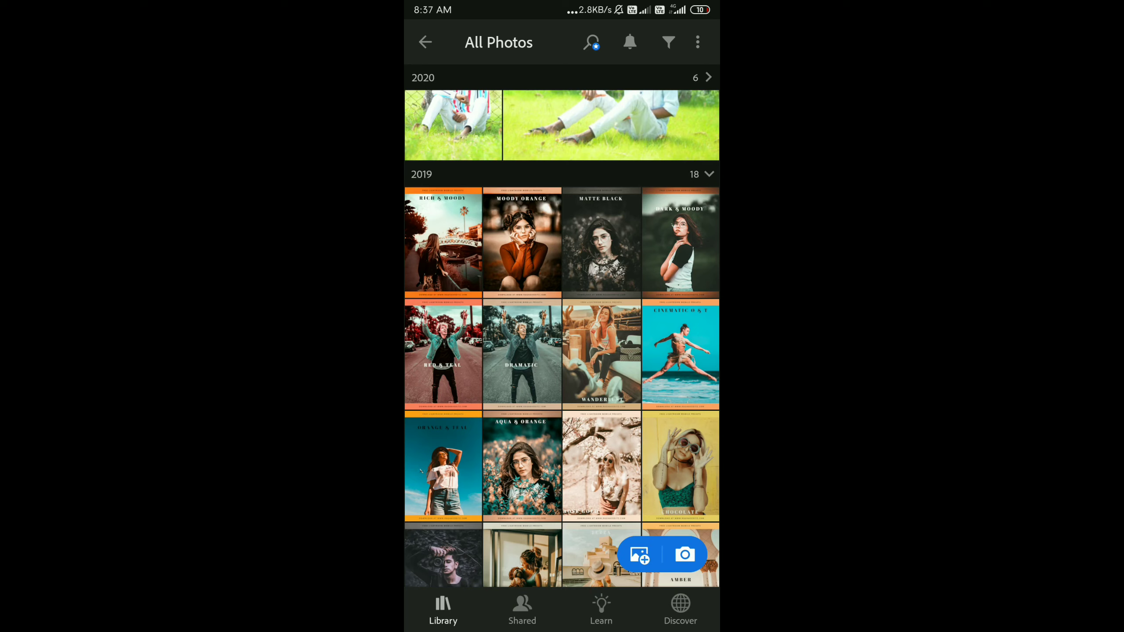
{"action": "scroll", "coordinate": [602, 263], "scroll_direction": "up", "scroll_amount": 2}
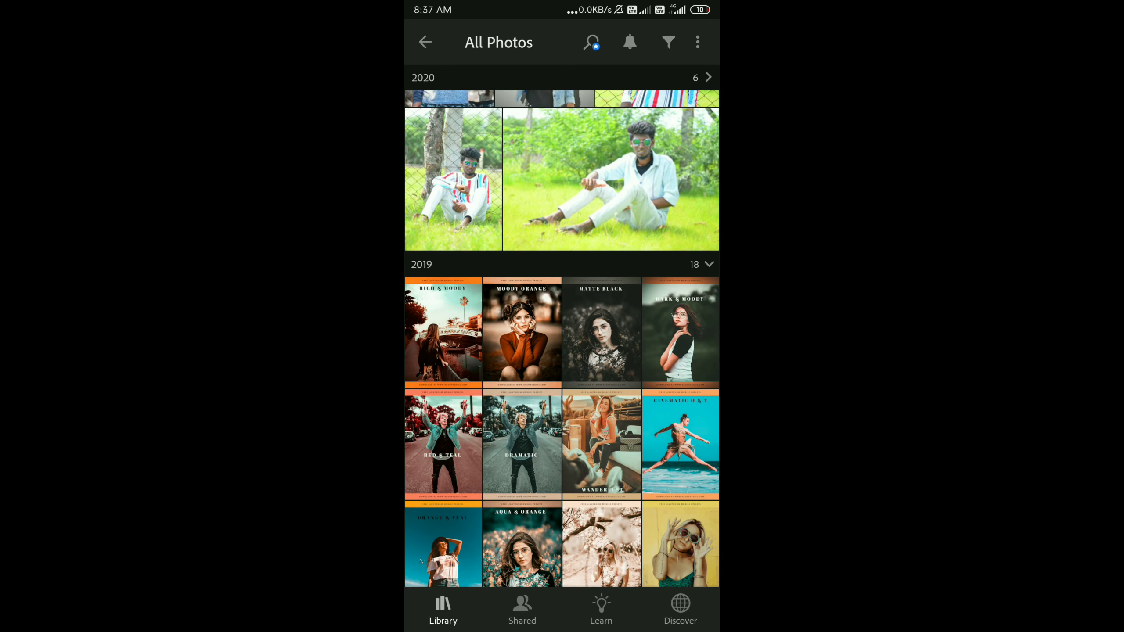
{"action": "left_click", "coordinate": [593, 354]}
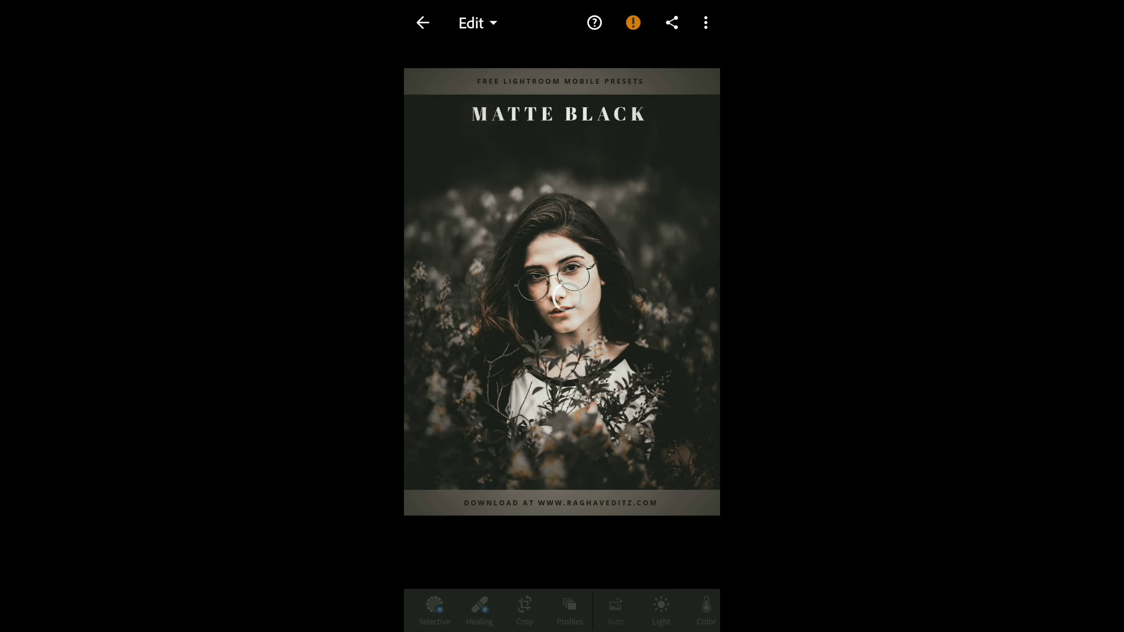
{"action": "left_click", "coordinate": [706, 23]}
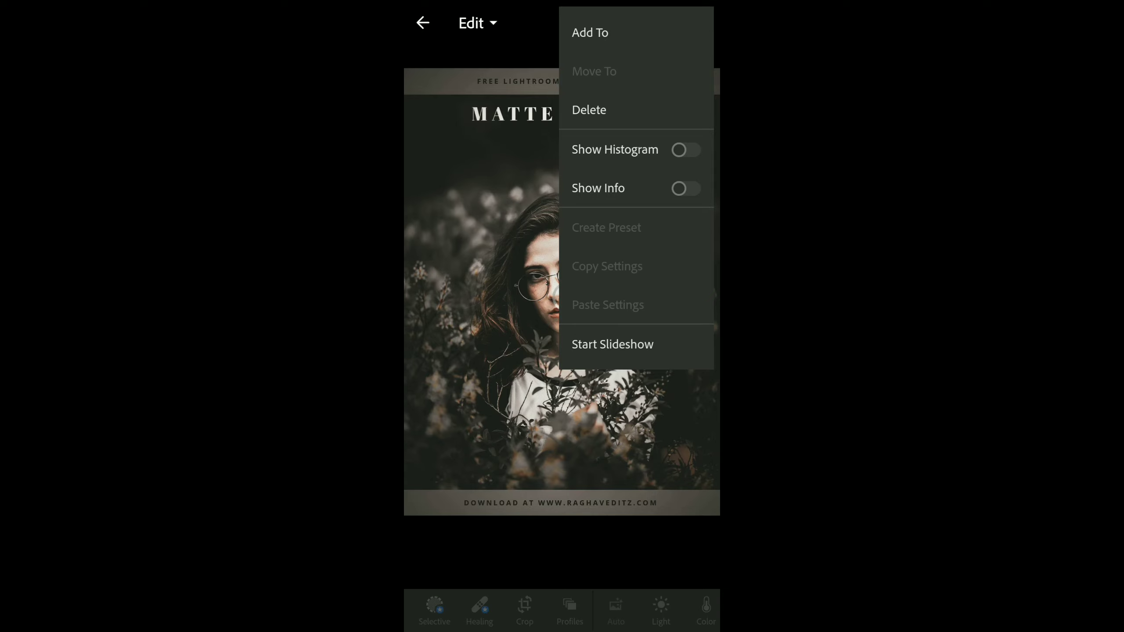
{"action": "left_click", "coordinate": [654, 268]}
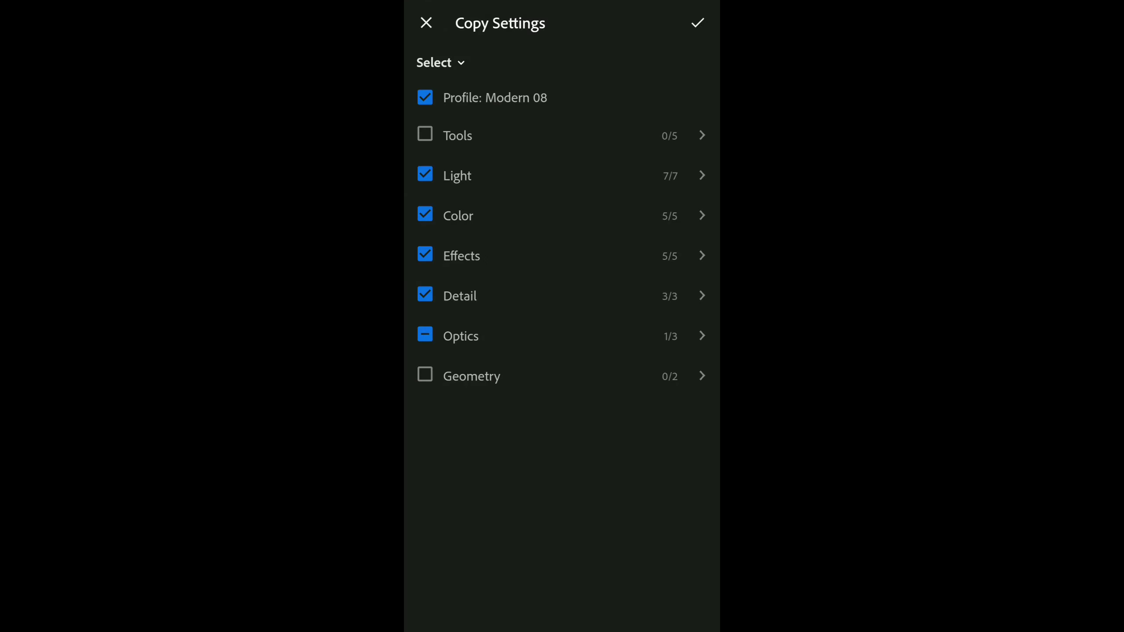
{"action": "left_click", "coordinate": [698, 23]}
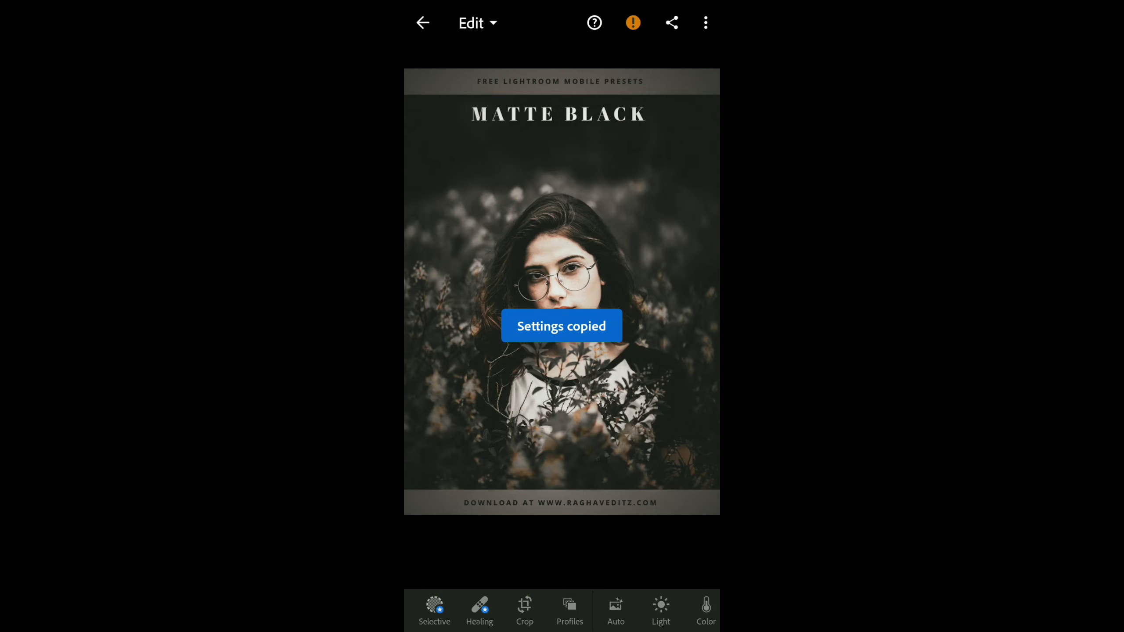
{"action": "left_click", "coordinate": [422, 24]}
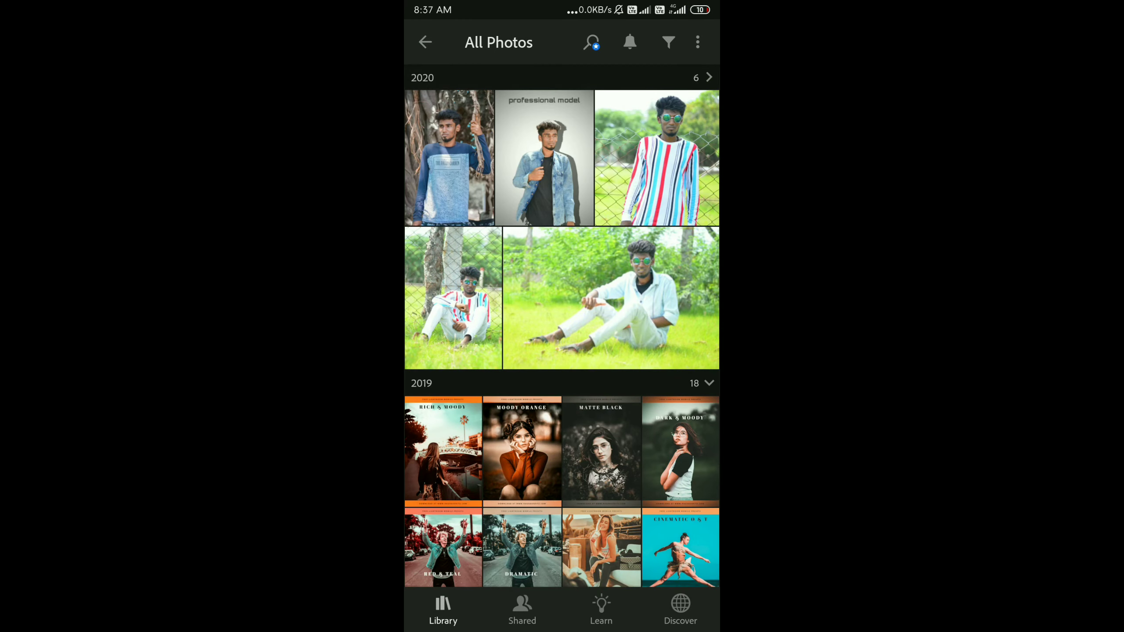
Step: Paste the copied Matte Black settings onto the seated fence model photo
{"action": "left_click", "coordinate": [466, 291]}
{"action": "left_click", "coordinate": [566, 297]}
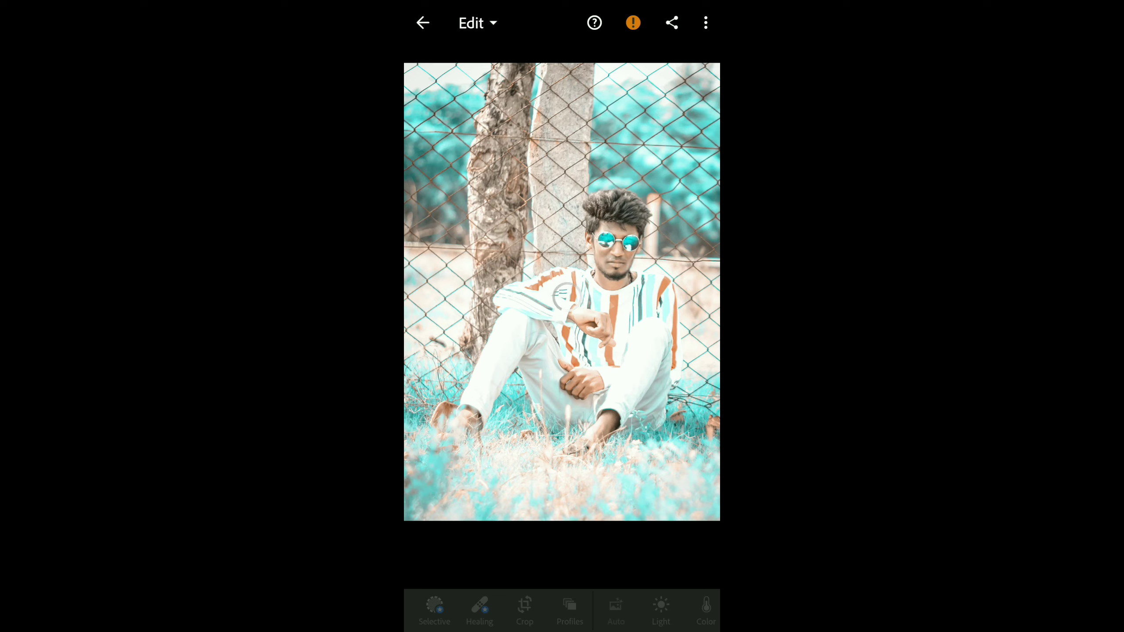
{"action": "left_click", "coordinate": [672, 438]}
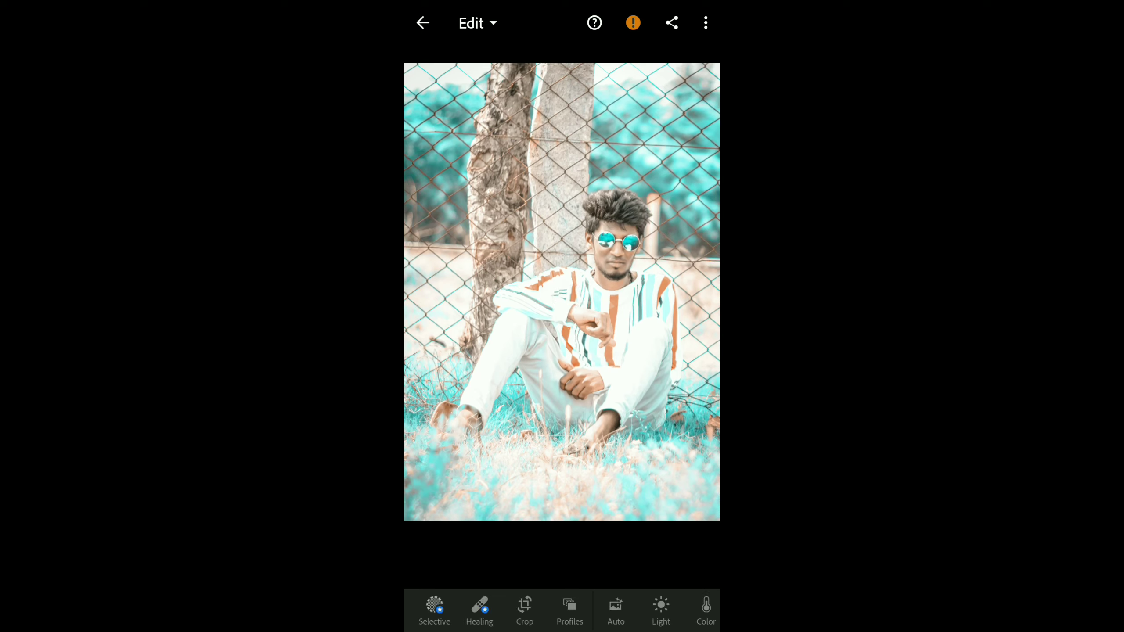
{"action": "left_click", "coordinate": [705, 23]}
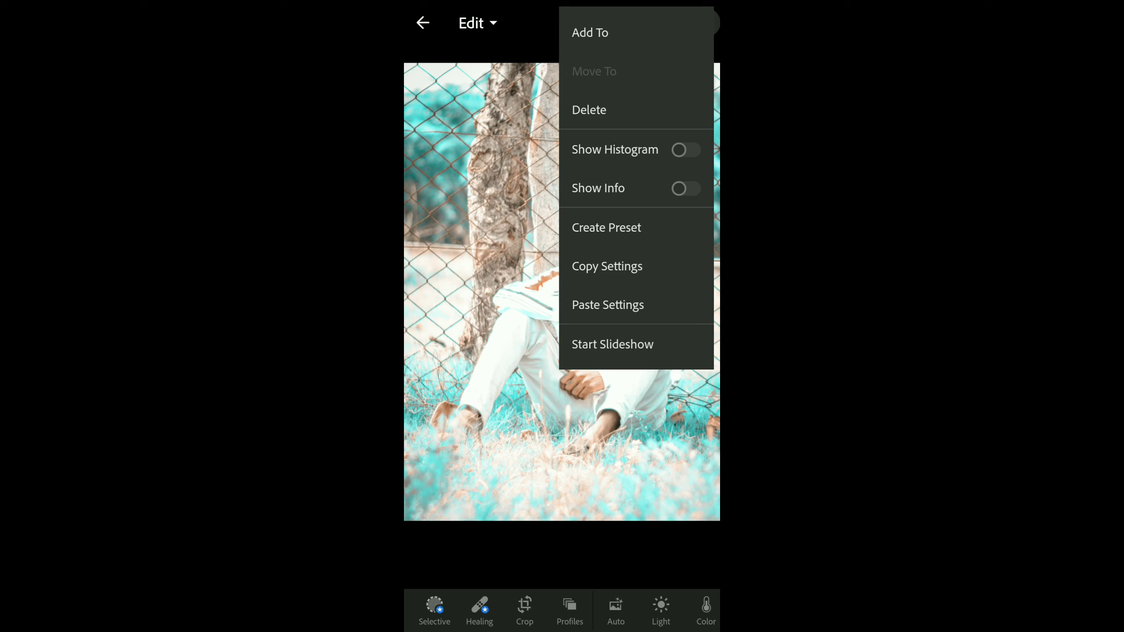
{"action": "left_click", "coordinate": [610, 304]}
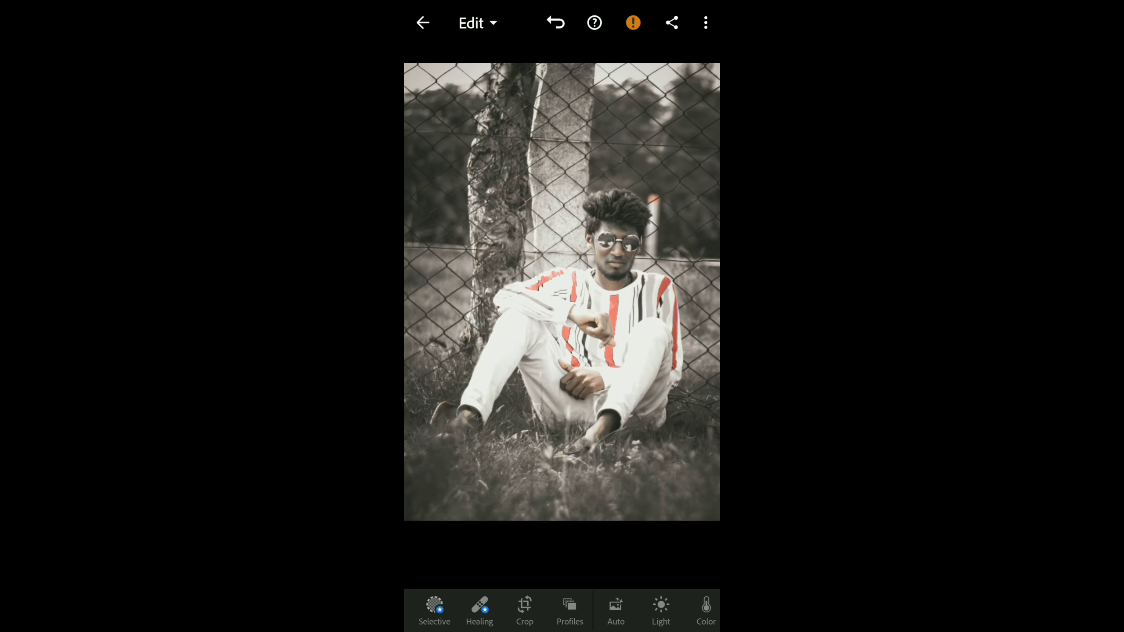
{"action": "scroll", "coordinate": [562, 292], "scroll_direction": "up", "scroll_amount": 3}
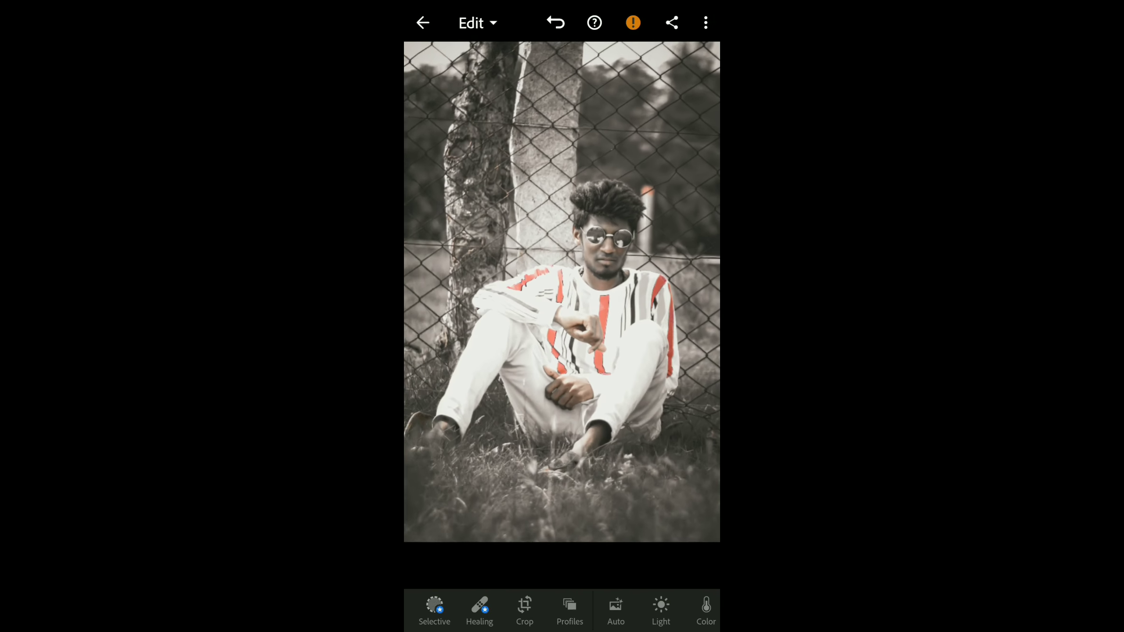
Step: Raise Exposure to about +0.56 EV under Light, then go back to the library
{"action": "left_click", "coordinate": [661, 608]}
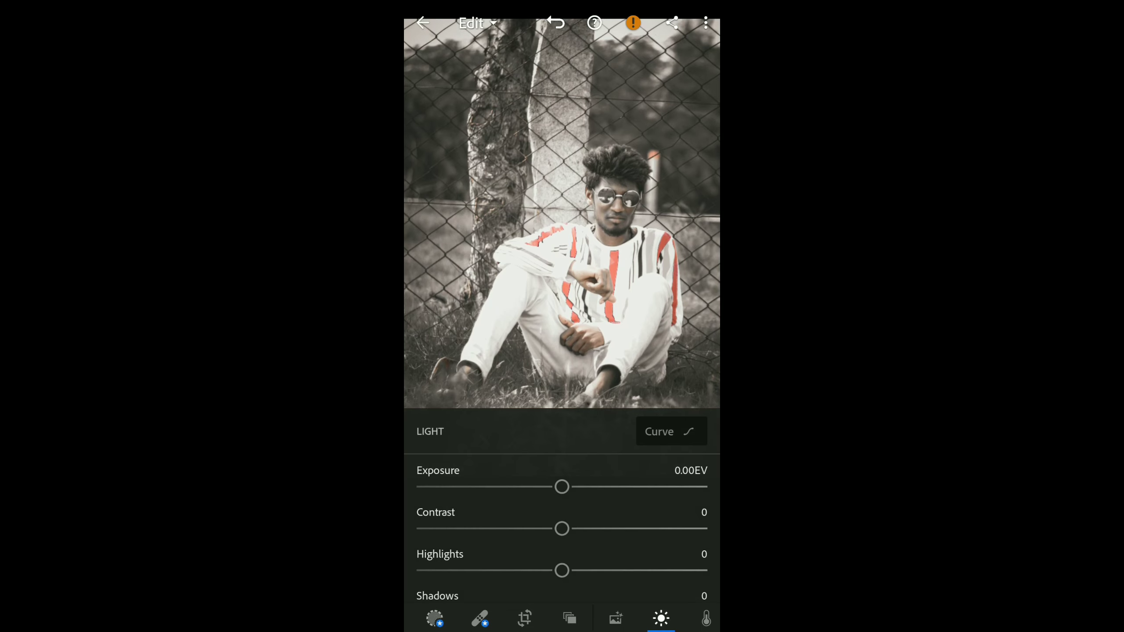
{"action": "mouse_move", "coordinate": [562, 486]}
{"action": "left_mouse_down"}
{"action": "mouse_move", "coordinate": [529, 443]}
{"action": "mouse_move", "coordinate": [564, 444]}
{"action": "left_mouse_up"}
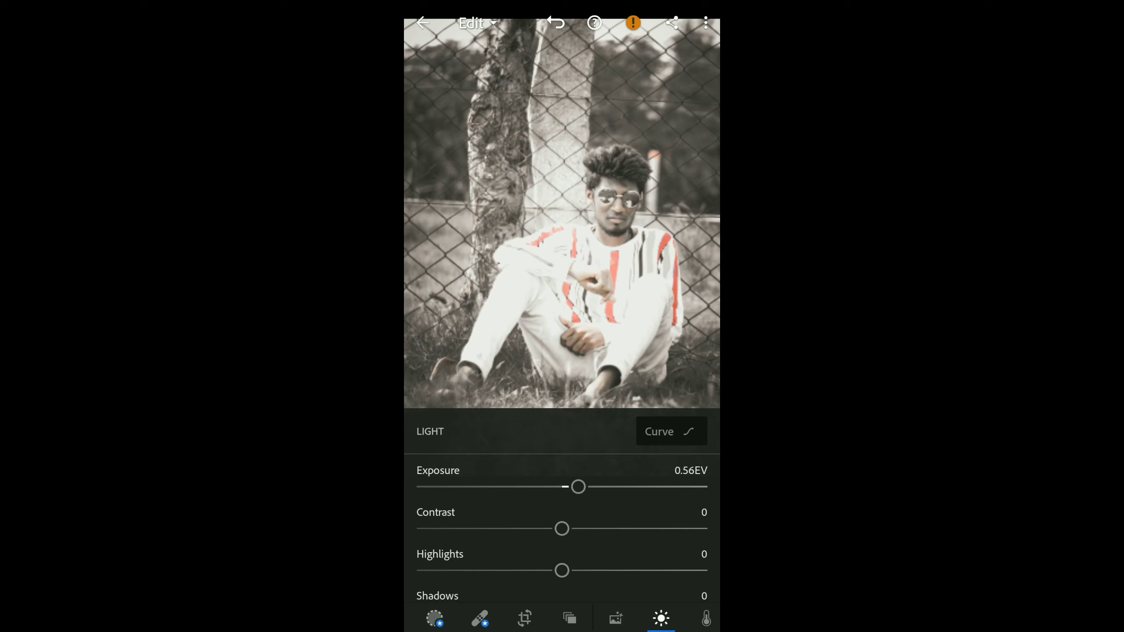
{"action": "left_click", "coordinate": [423, 23]}
{"action": "scroll", "coordinate": [562, 316], "scroll_direction": "down", "scroll_amount": 3}
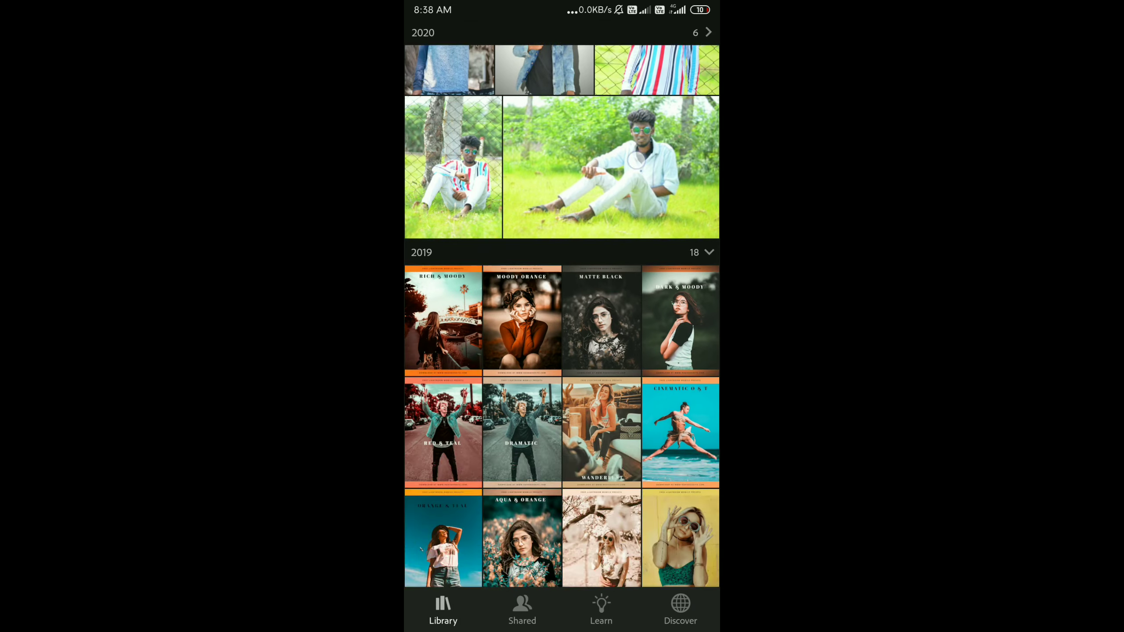
{"action": "scroll", "coordinate": [563, 316], "scroll_direction": "down", "scroll_amount": 3}
{"action": "scroll", "coordinate": [562, 317], "scroll_direction": "up", "scroll_amount": 5}
{"action": "scroll", "coordinate": [562, 317], "scroll_direction": "down", "scroll_amount": 5}
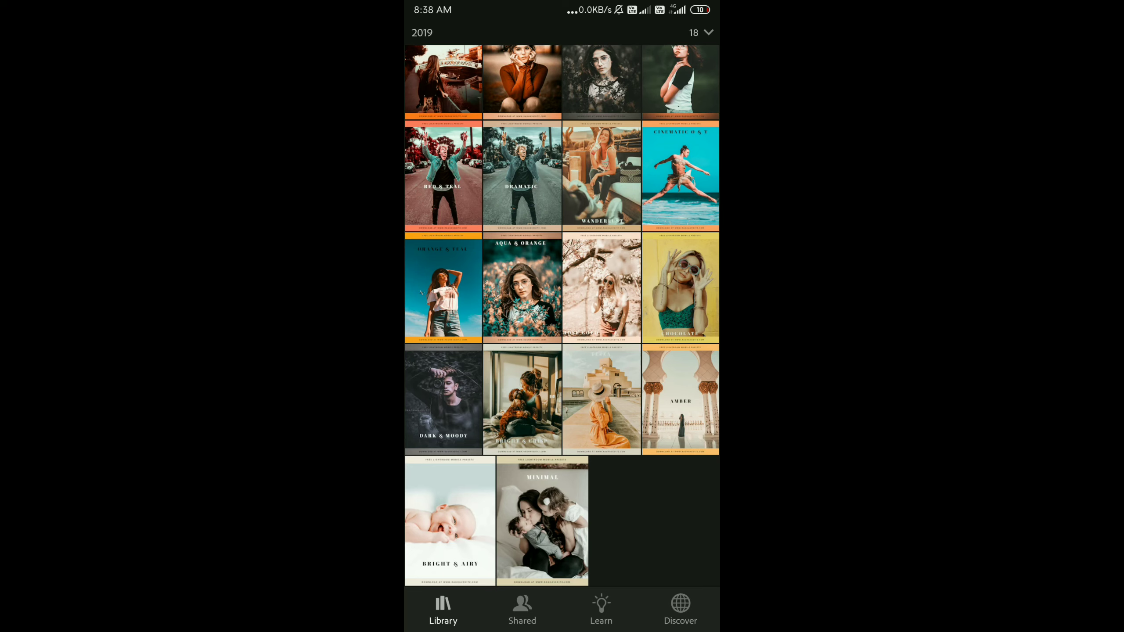
{"action": "scroll", "coordinate": [562, 317], "scroll_direction": "up", "scroll_amount": 5}
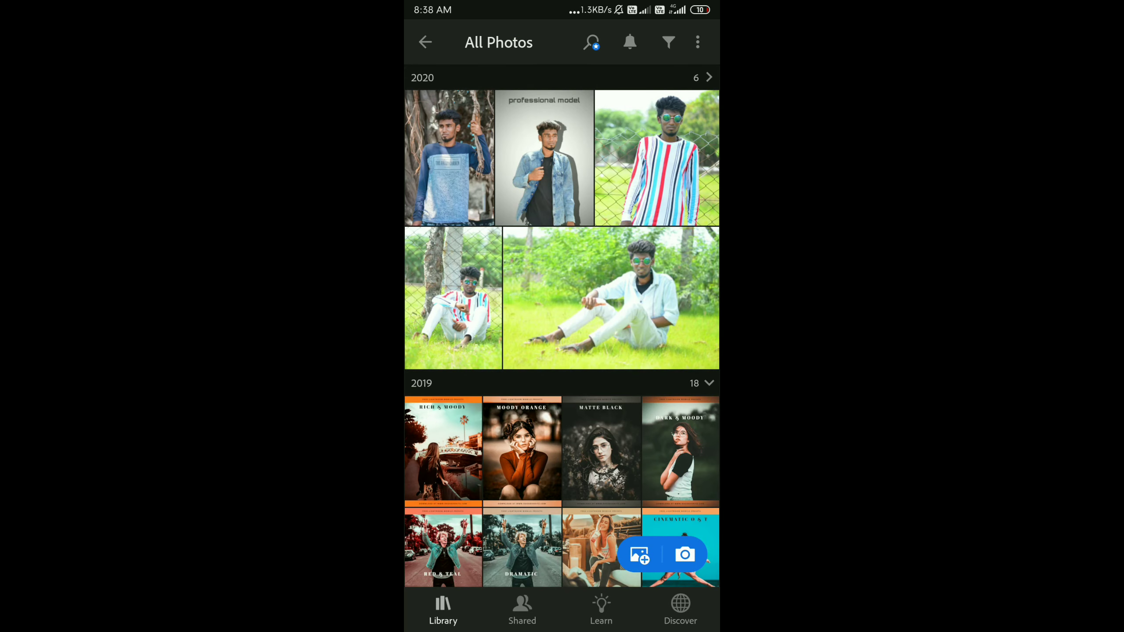